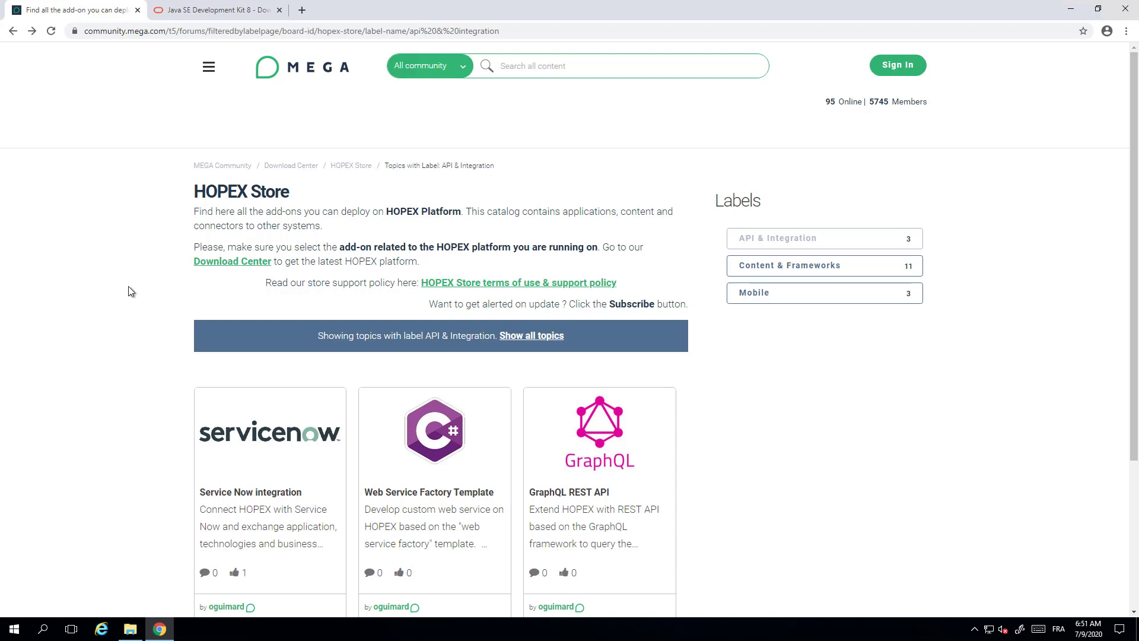
Open the Service Now integration add-on from the HOPEX Store and go to its latest release.
scroll(129, 287, down, 1)
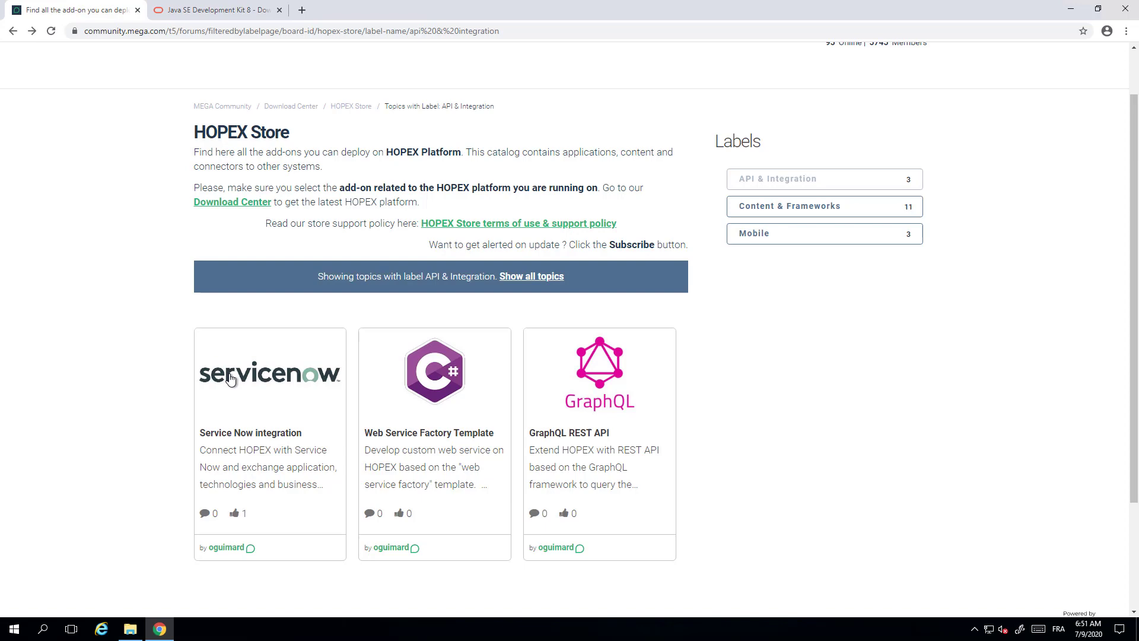
click(251, 378)
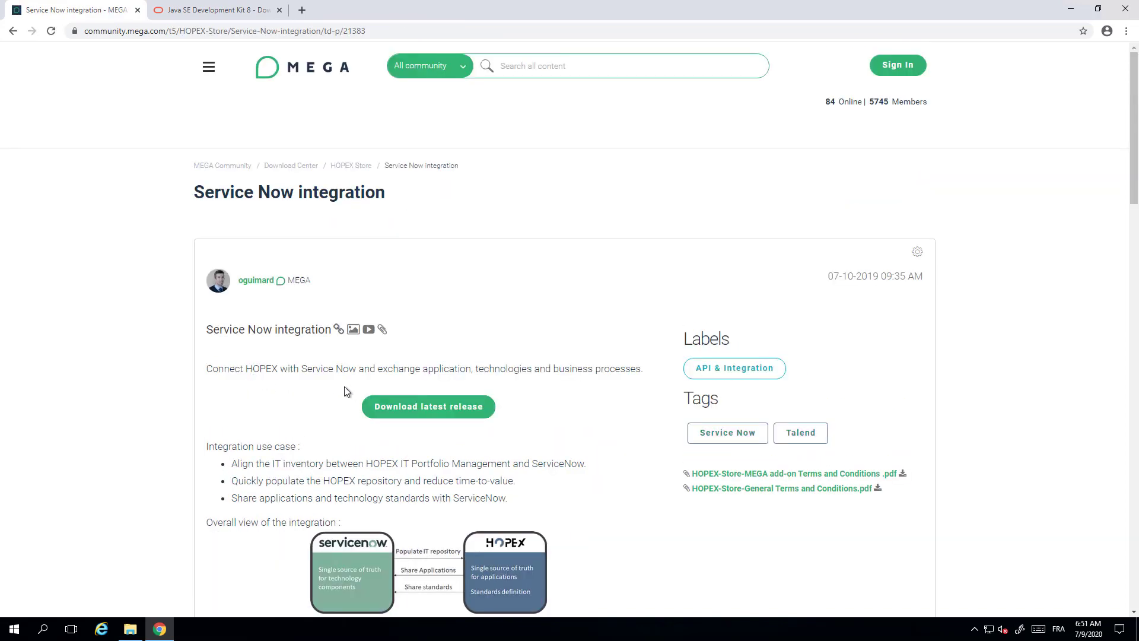
scroll(345, 392, down, 2)
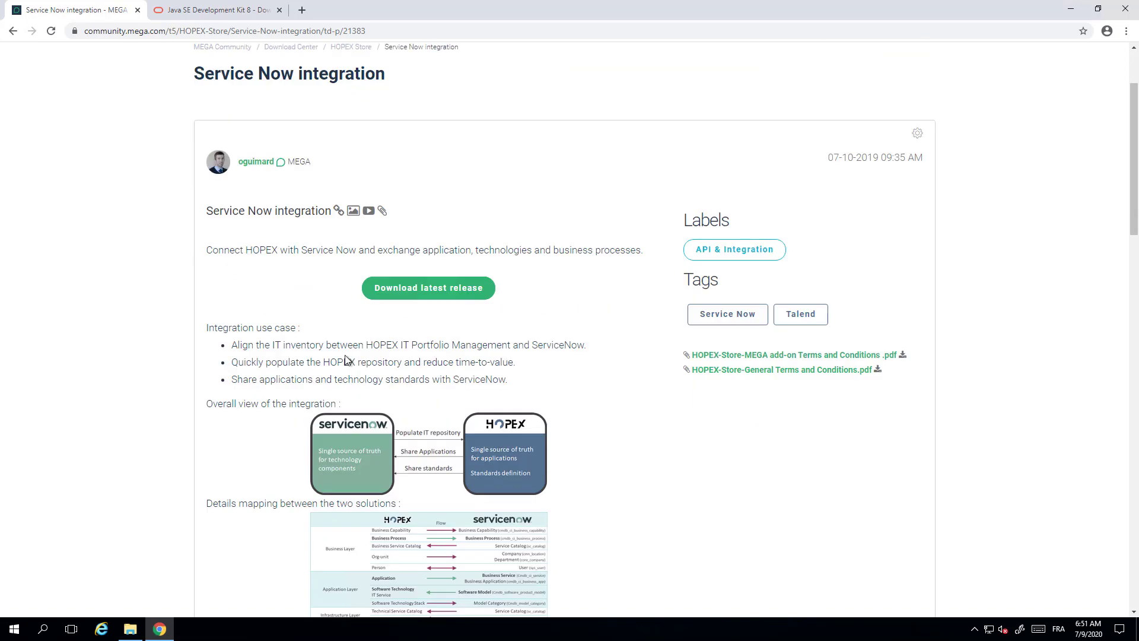
click(422, 301)
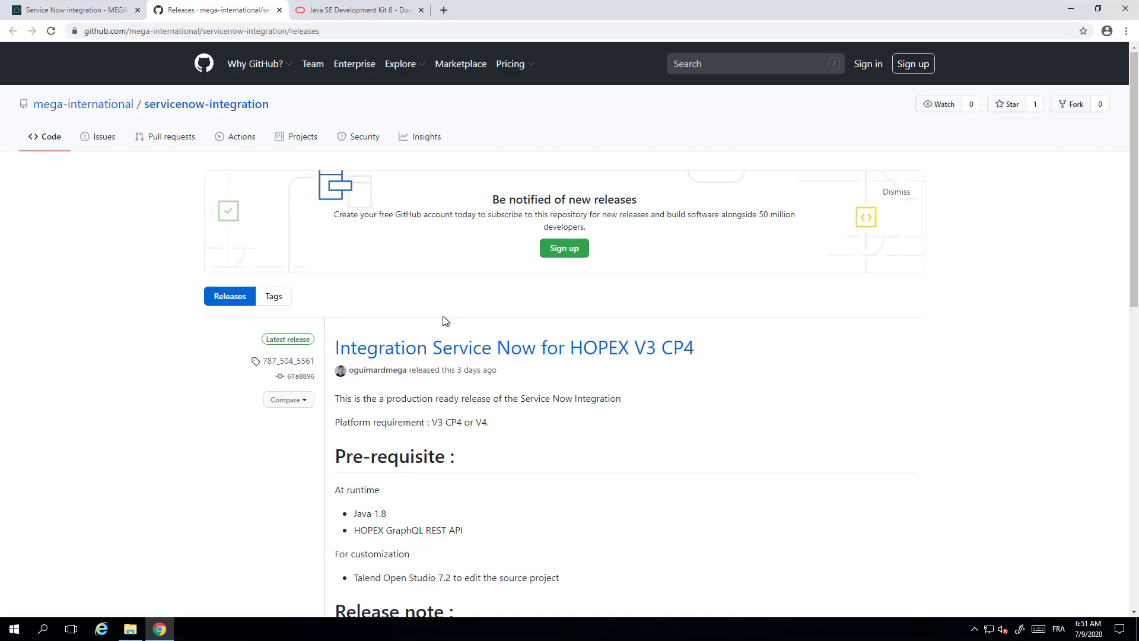
Download the 346 MB Integration.zip asset of the Integration Service Now for HOPEX V3 CP4 release.
scroll(449, 333, down, 1)
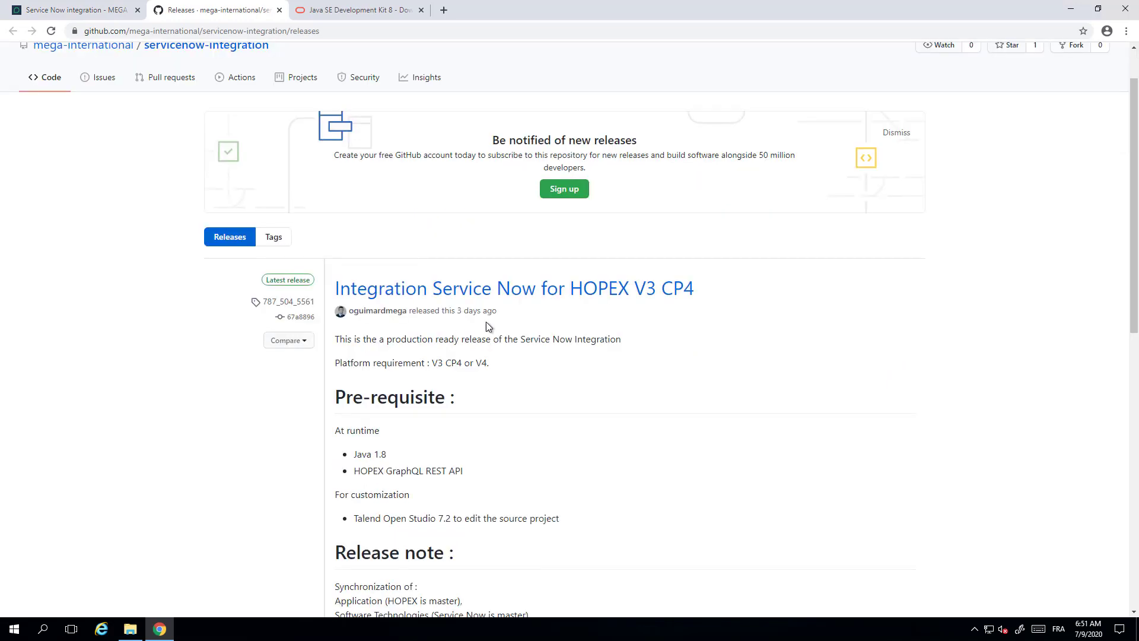
scroll(486, 322, down, 3)
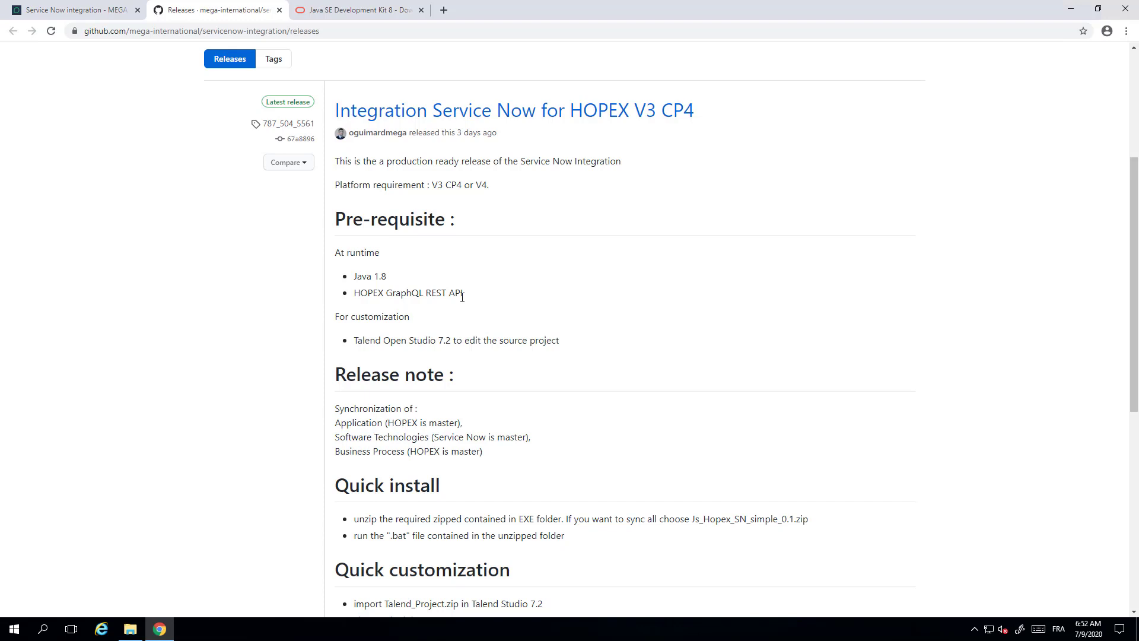
scroll(462, 297, down, 4)
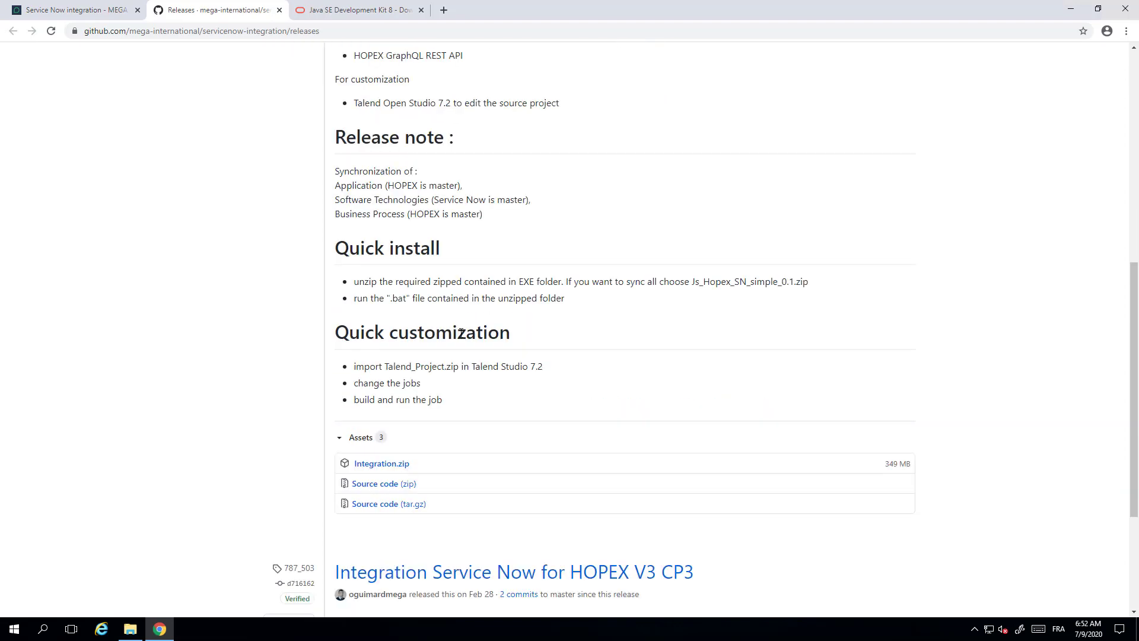
click(388, 468)
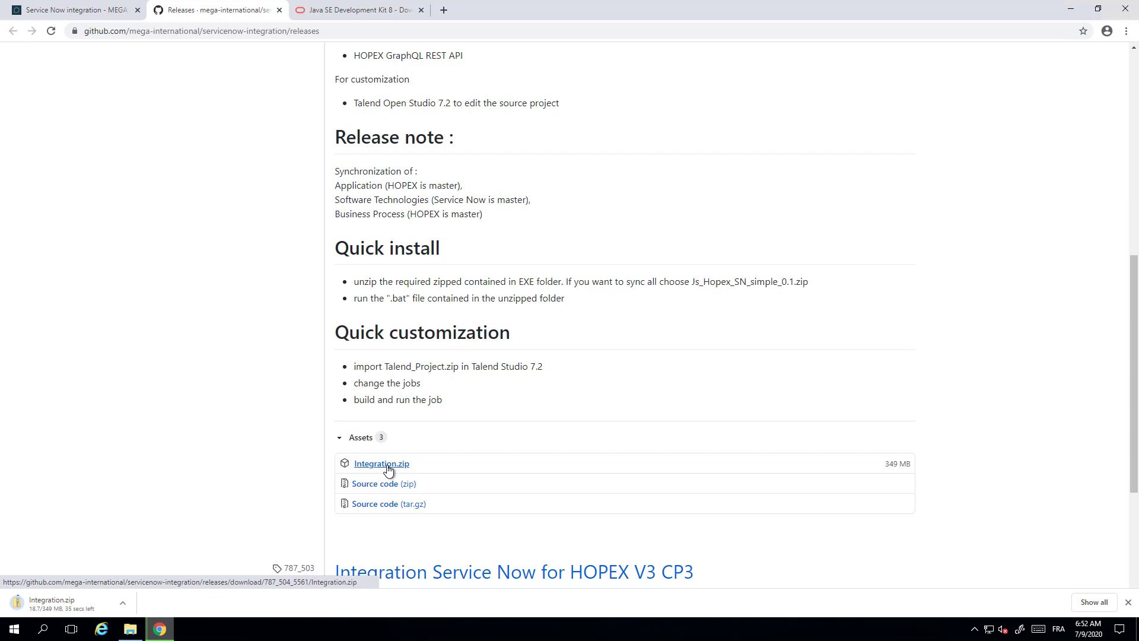
scroll(407, 332, up, 4)
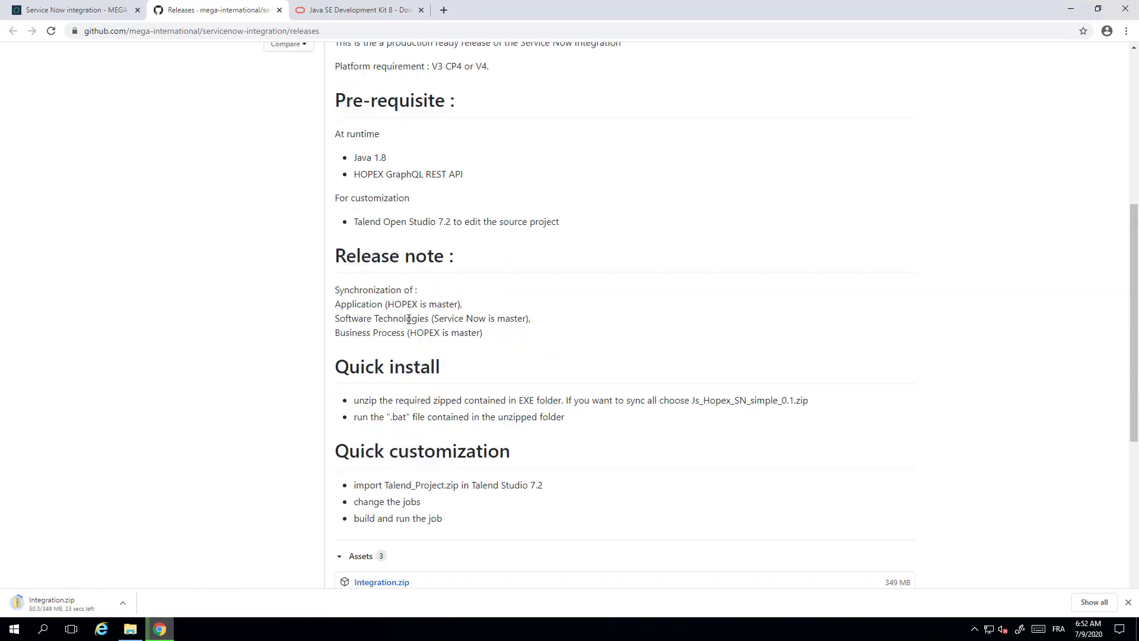
Check the JDK 8 Windows x64 installer entry, then show C:\Program Files\Java in File Explorer.
click(333, 17)
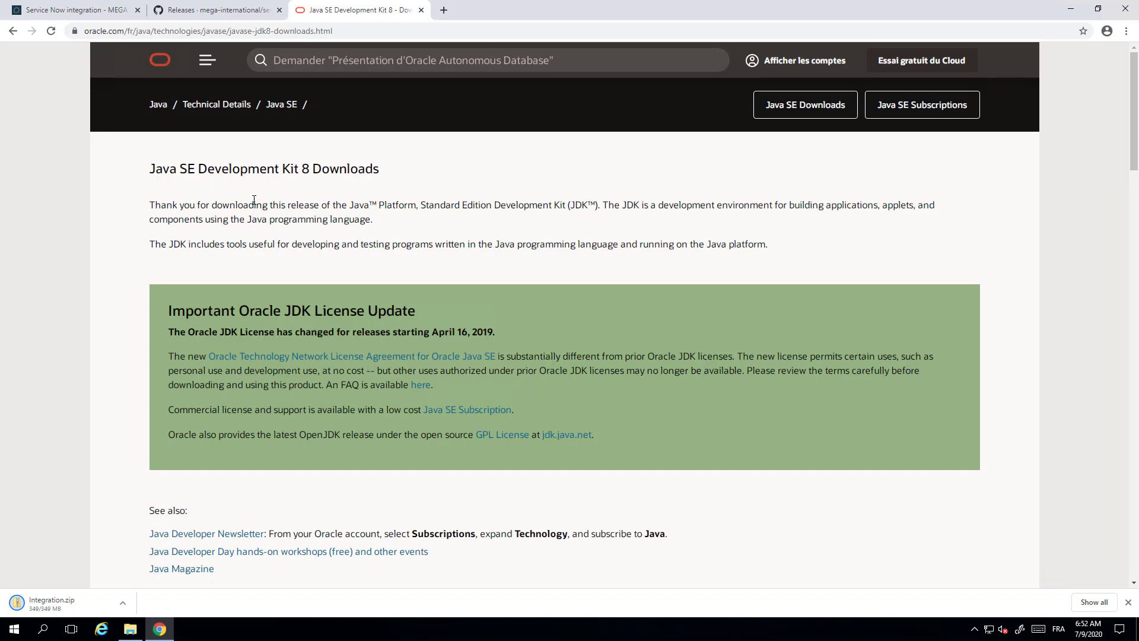
scroll(254, 200, down, 15)
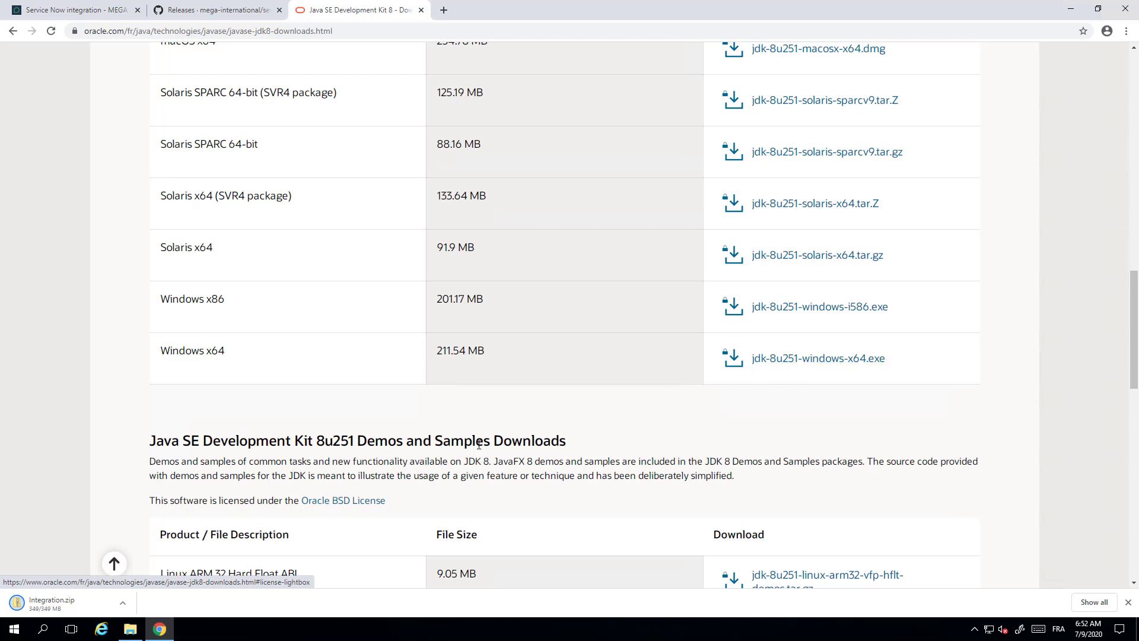
click(132, 631)
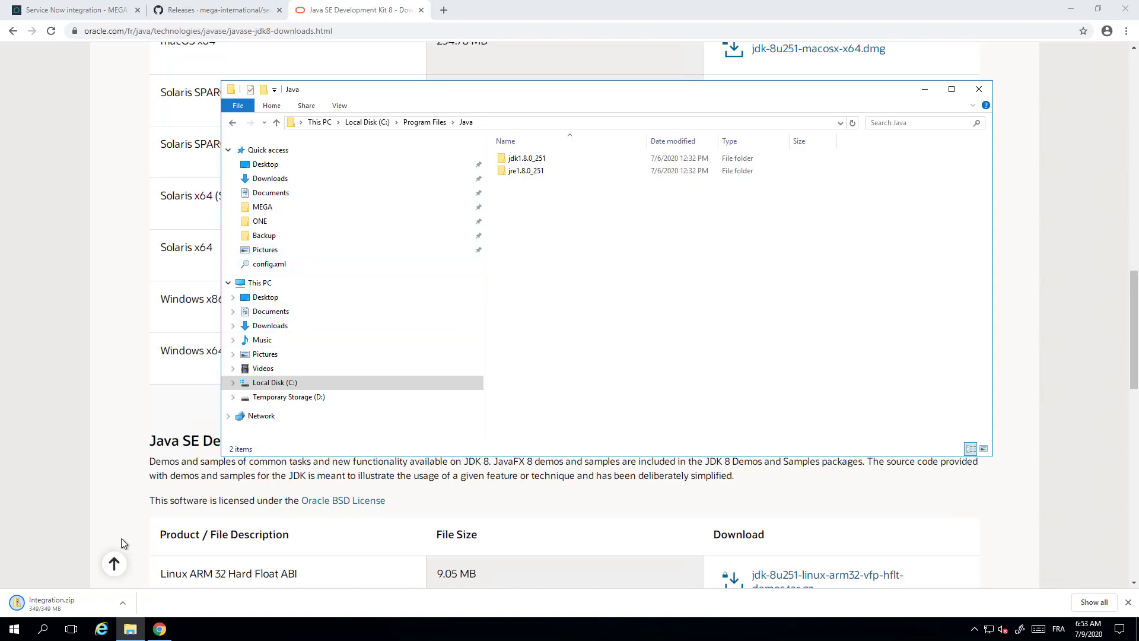
After seeing jdk1.8.0_251 and jre1.8.0_251 in the Java folder, open the Start menu.
click(13, 630)
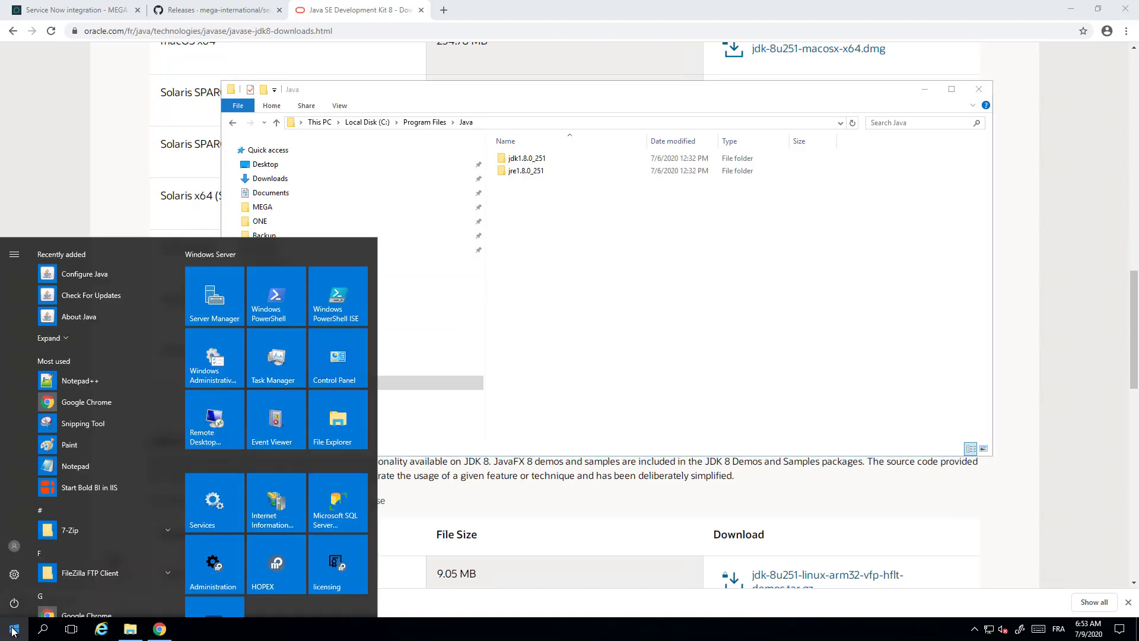
Confirm JAVA_HOME is C:\Program Files\Java\jdk1.8.0_251 in the system environment variables, then close them.
click(14, 575)
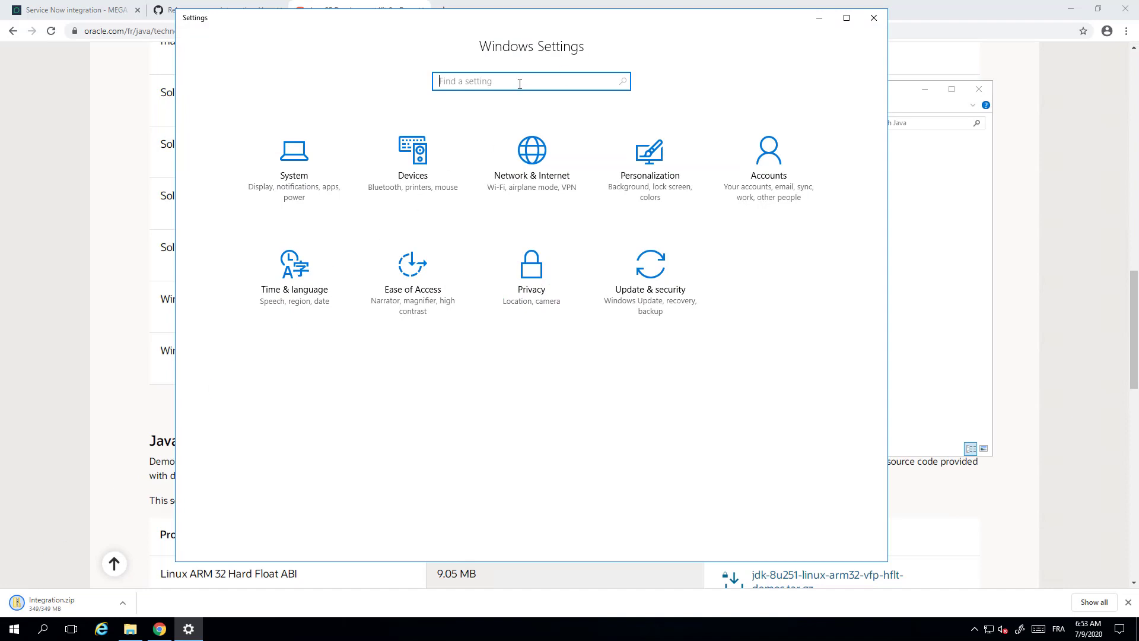
text(variable)
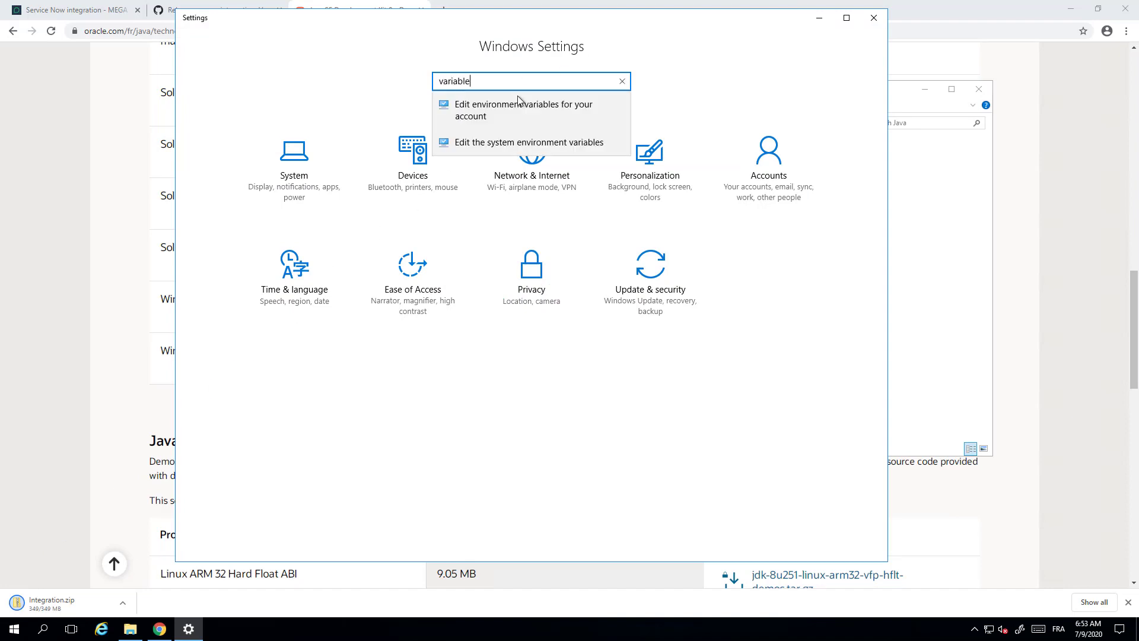
click(480, 149)
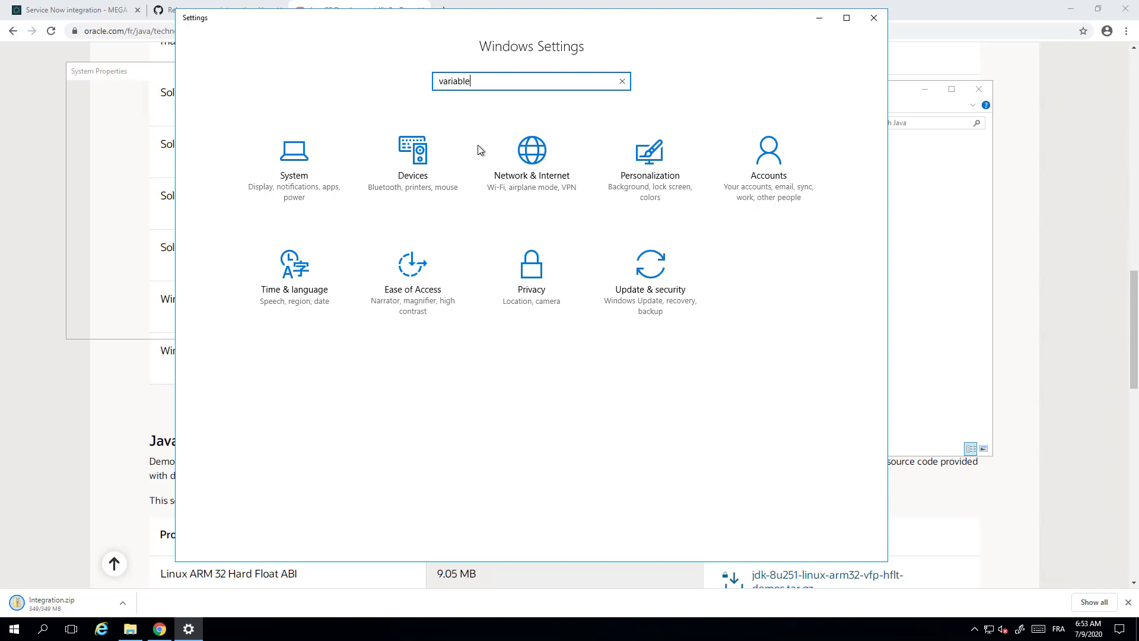
click(147, 82)
drag(147, 82, 197, 113)
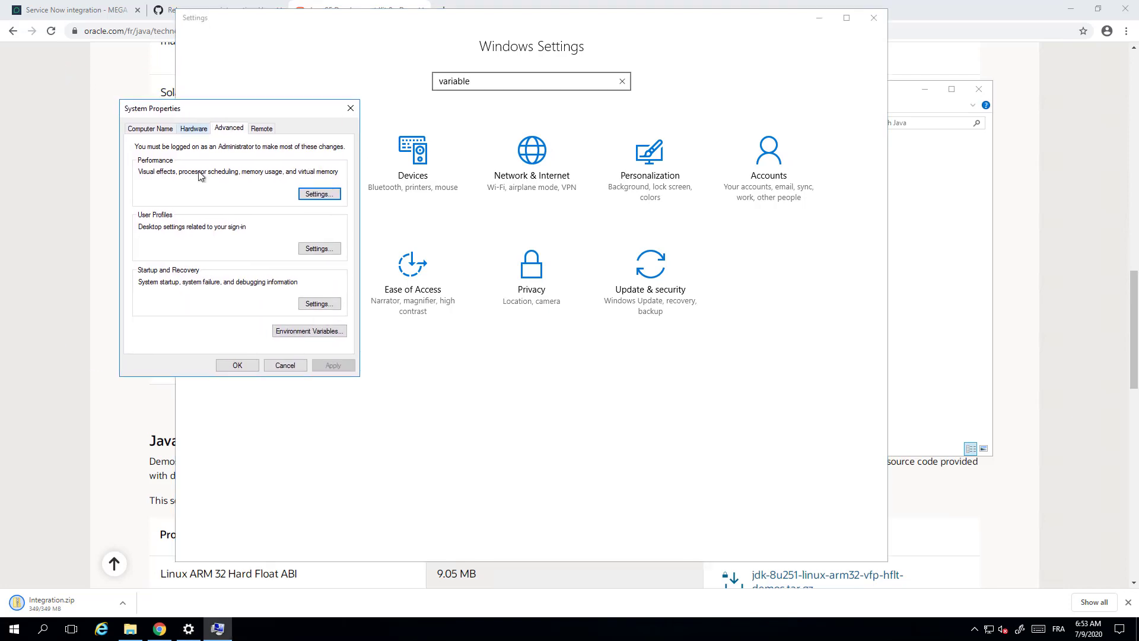
click(290, 332)
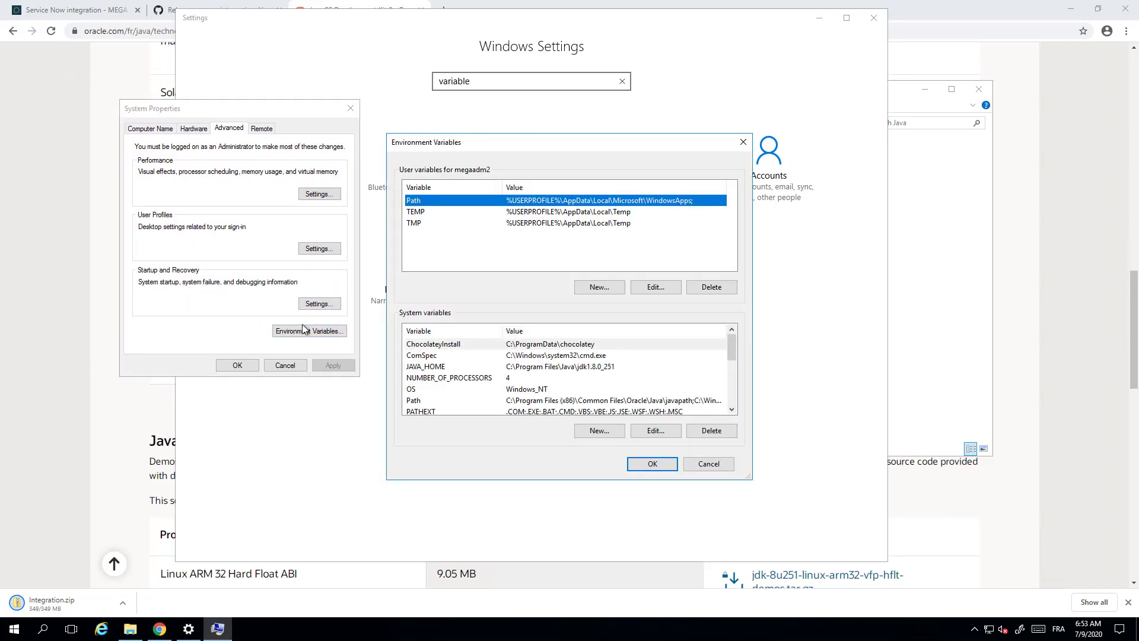
click(421, 369)
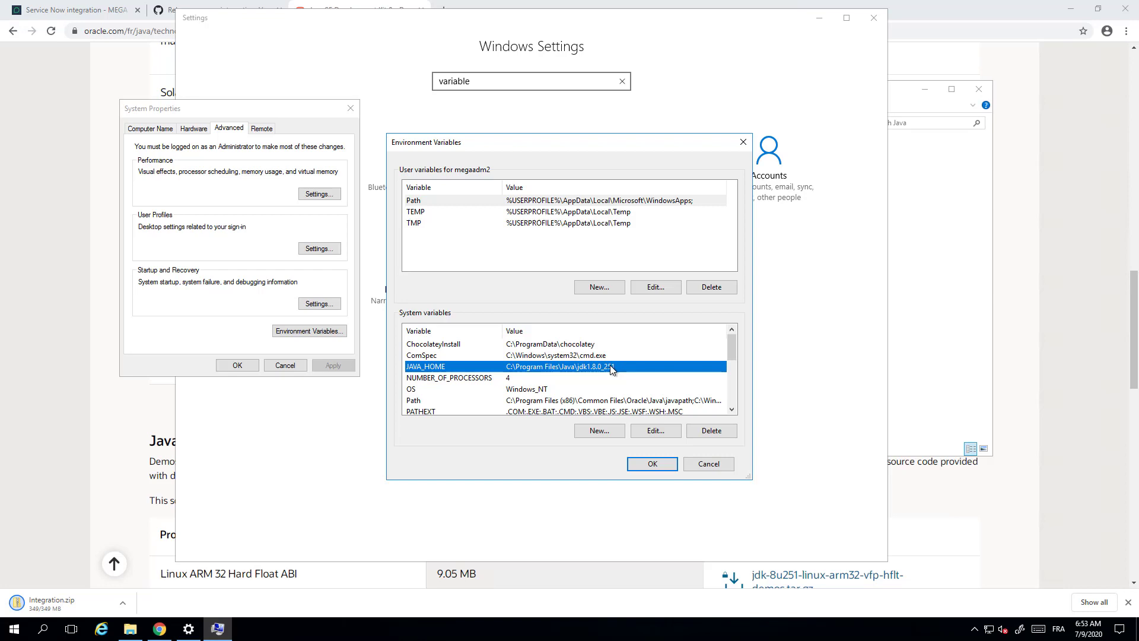
click(654, 464)
click(237, 366)
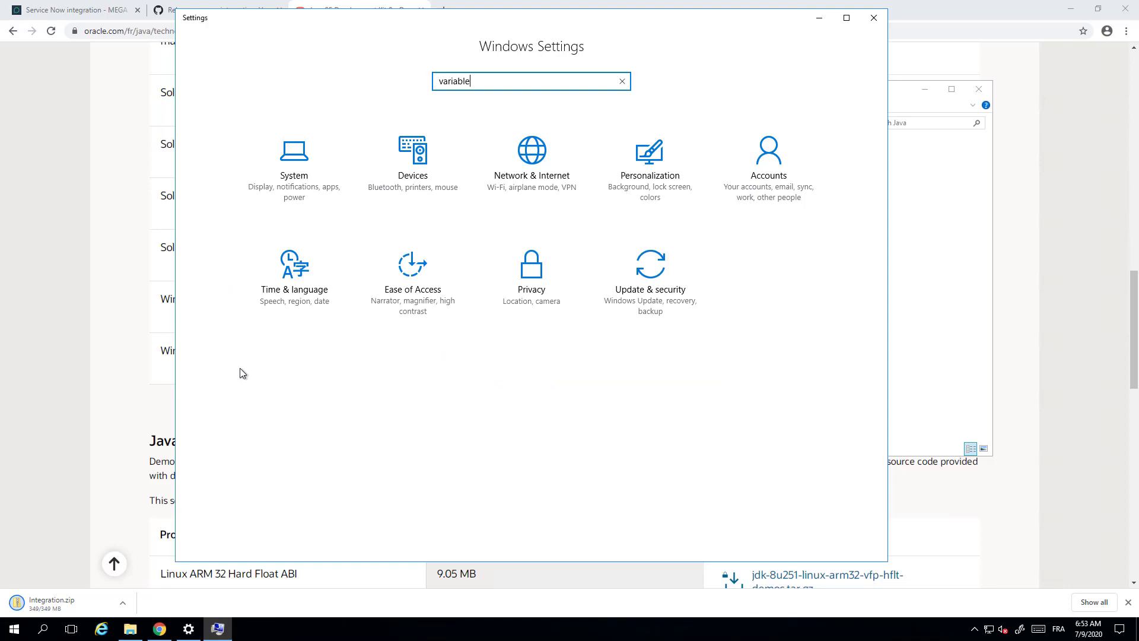
Close Settings and open the downloaded Integration.zip from the Downloads folder.
click(871, 21)
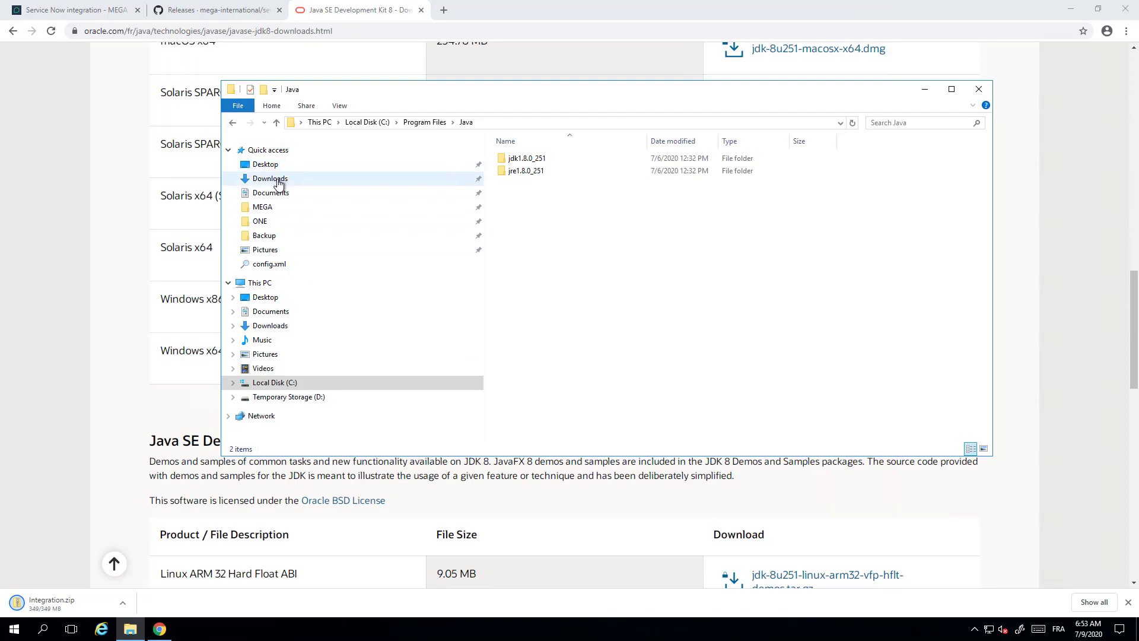
click(278, 182)
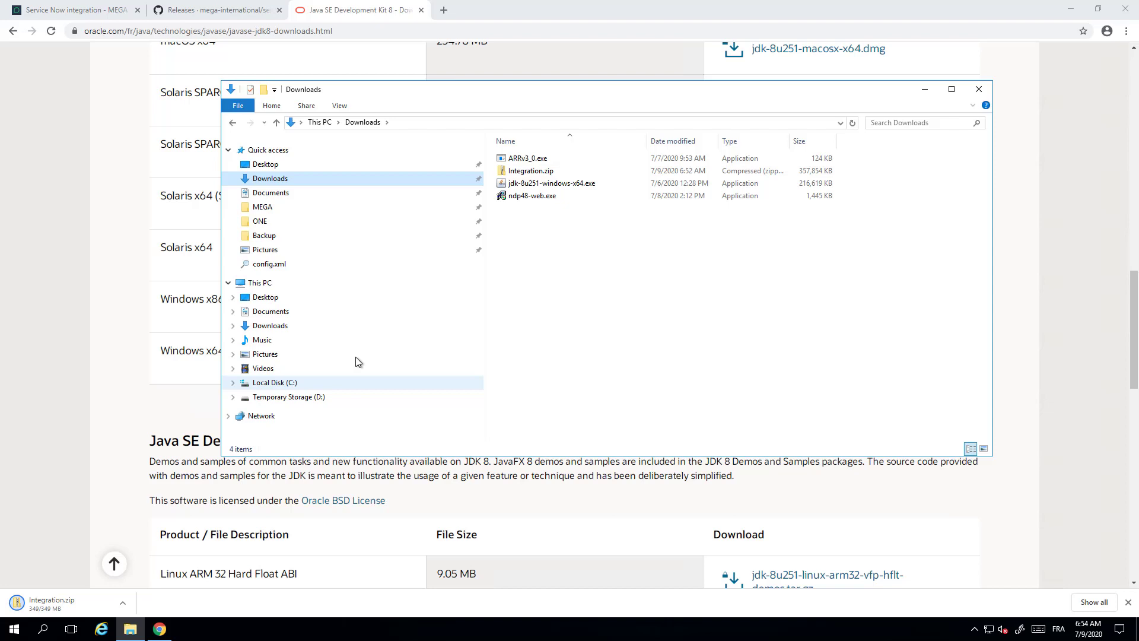
click(514, 173)
double_click(514, 172)
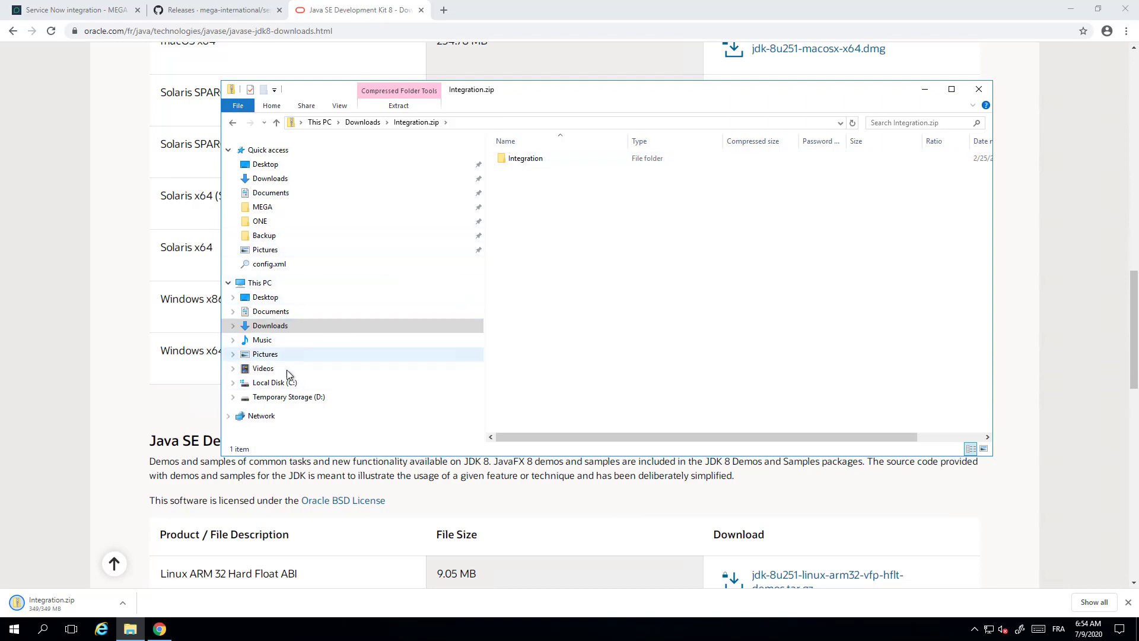
Browse to C:\Integration\ServiceNow\CONF and bring up the context menu of mega.properties.
click(283, 385)
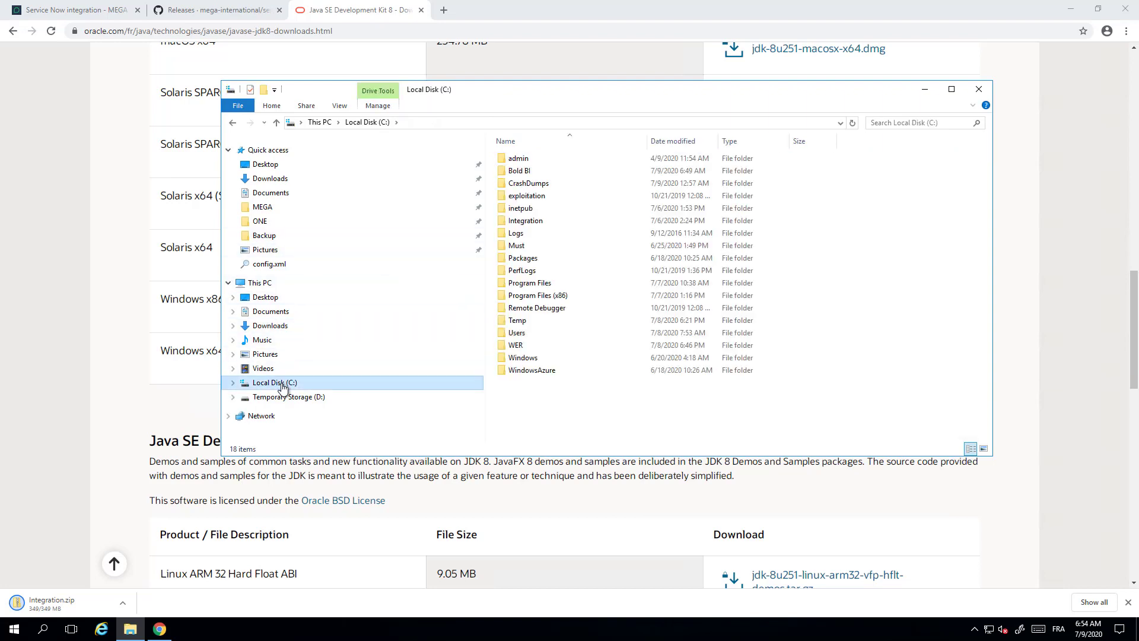
double_click(514, 90)
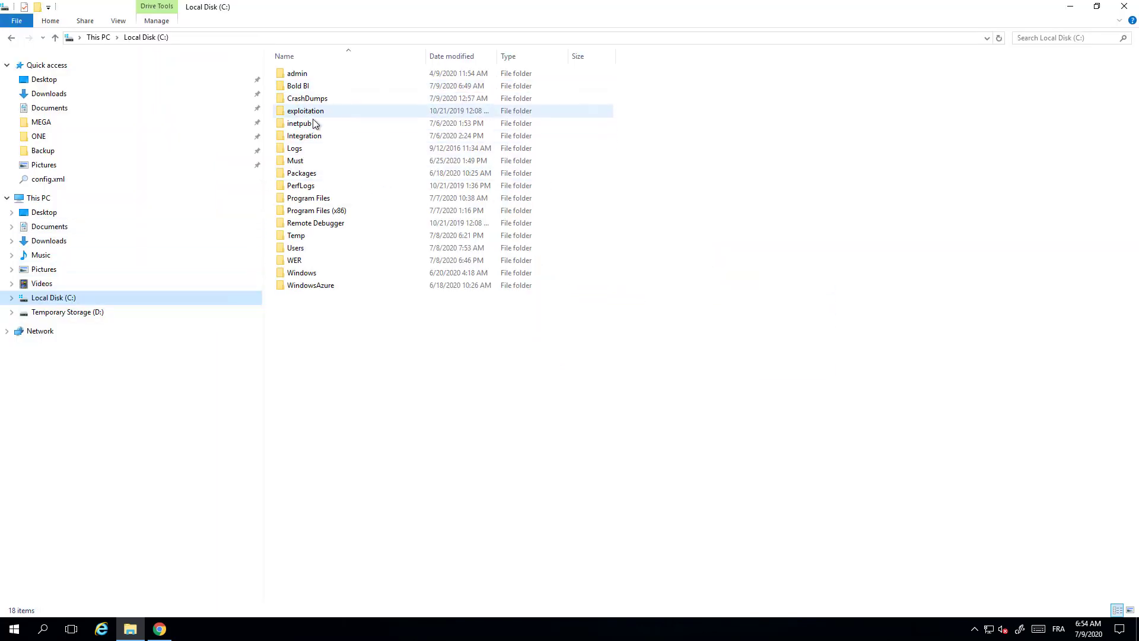
double_click(304, 138)
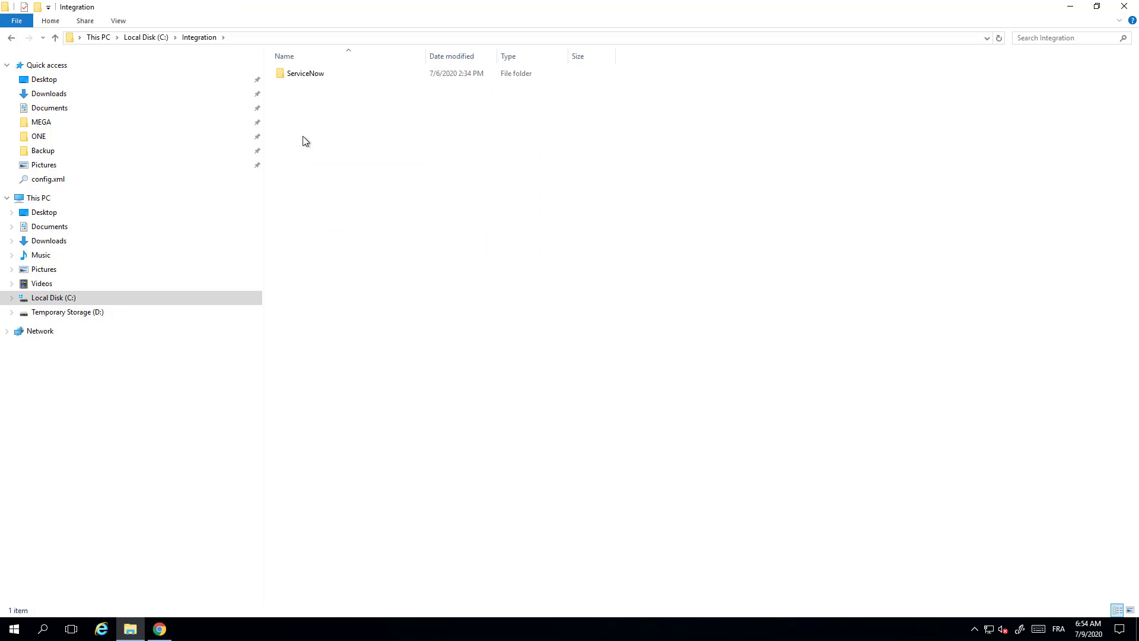
click(310, 75)
double_click(300, 74)
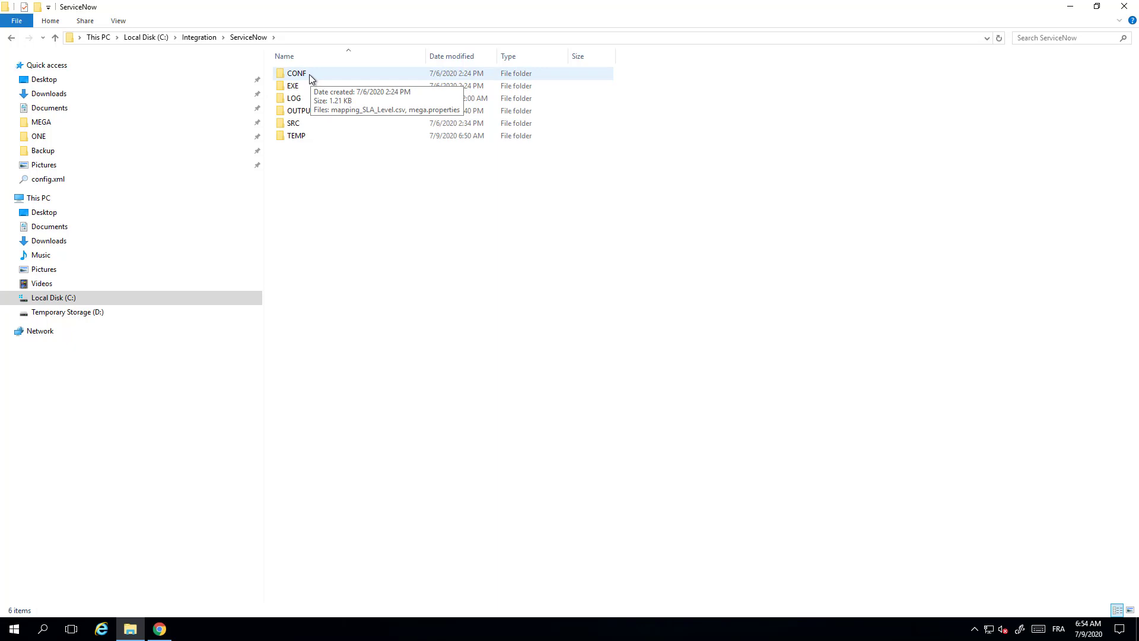
double_click(308, 74)
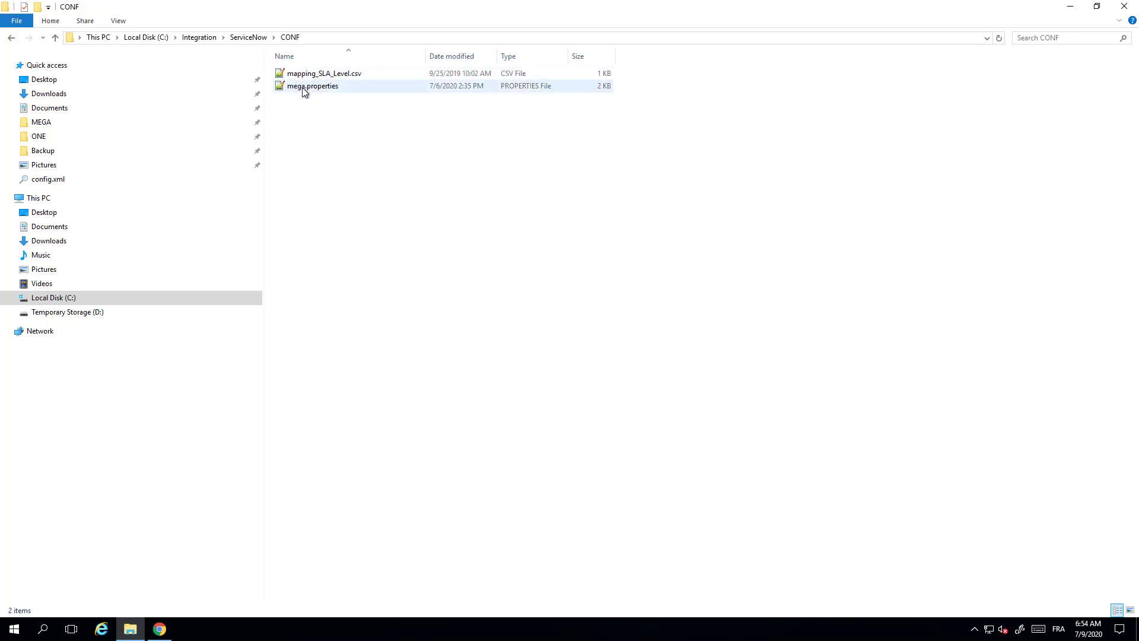
right_click(304, 90)
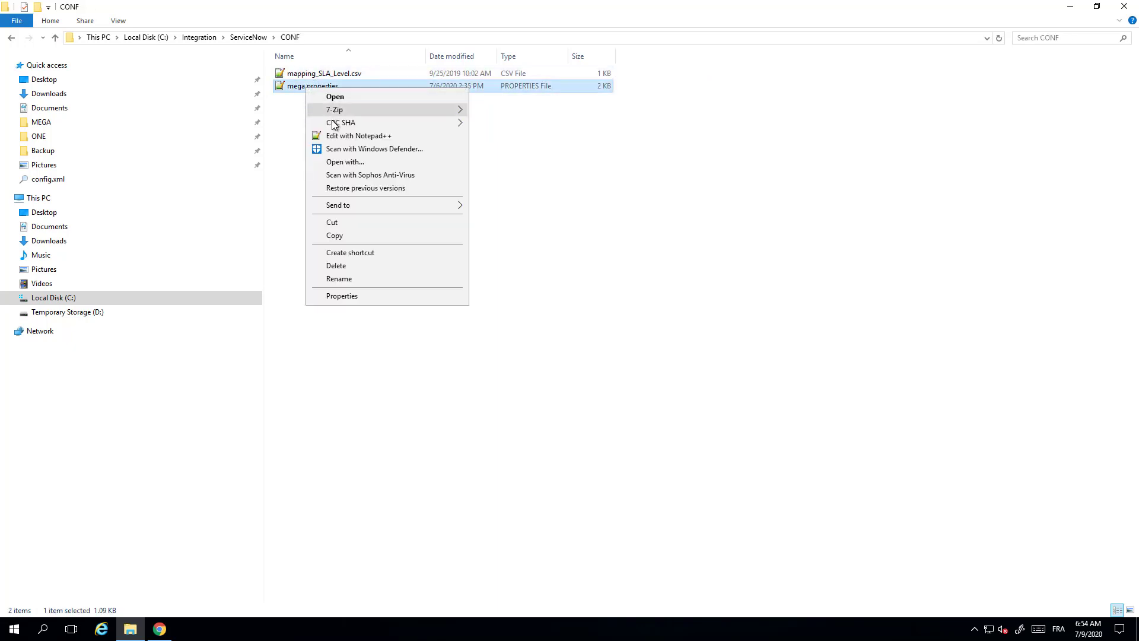
Edit mega.properties in Notepad++ and inspect its Hopex_user and Hopex_user_password lines.
click(350, 138)
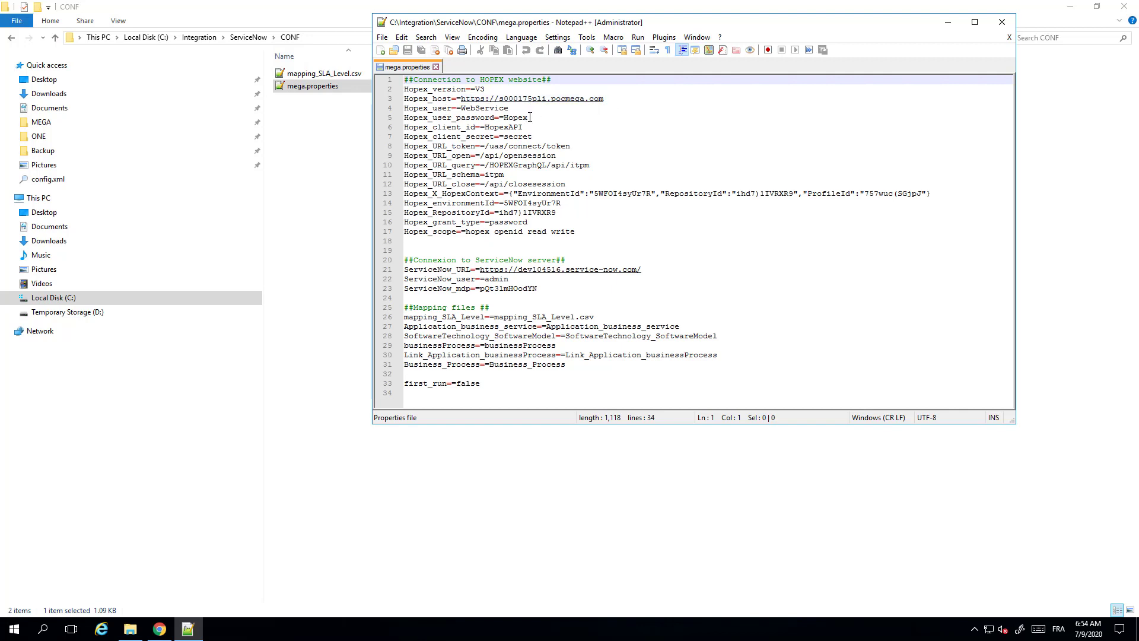
drag(530, 117, 405, 110)
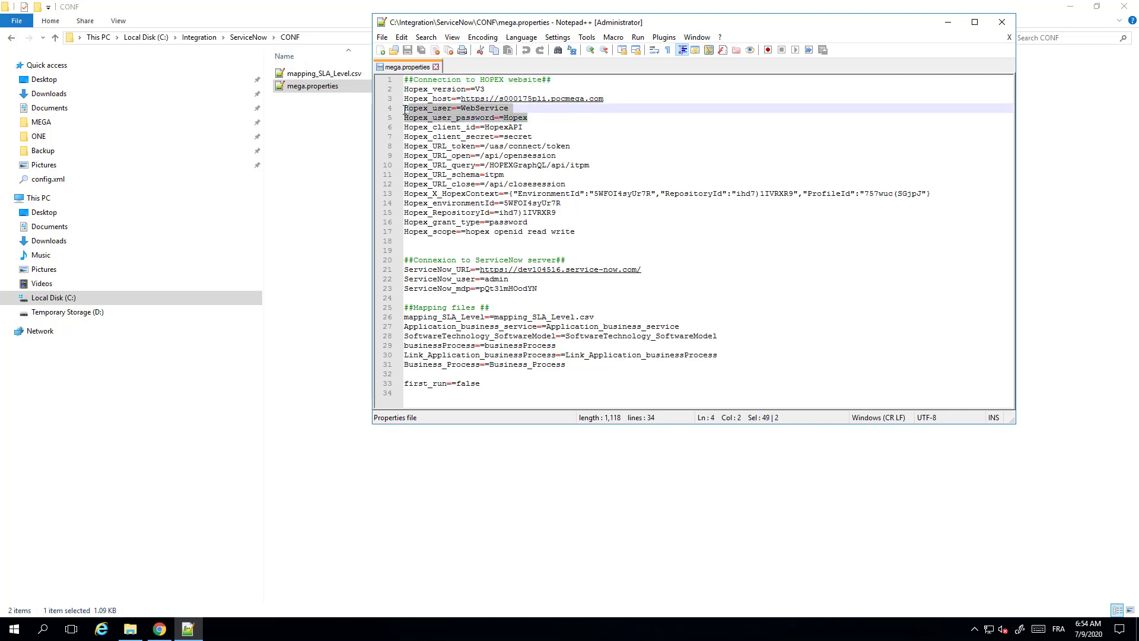
click(471, 119)
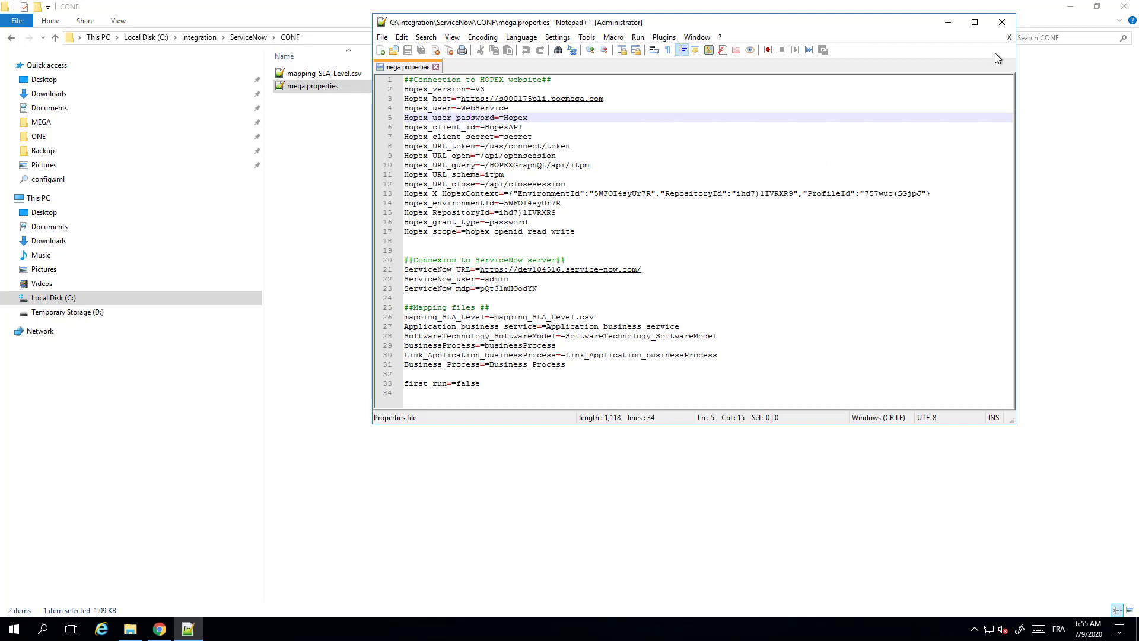
Close Notepad++ and open EXE\Js_Hopex_SN_simple_0.1\Js_Hopex_SN_simple with a widened Name column.
click(1002, 24)
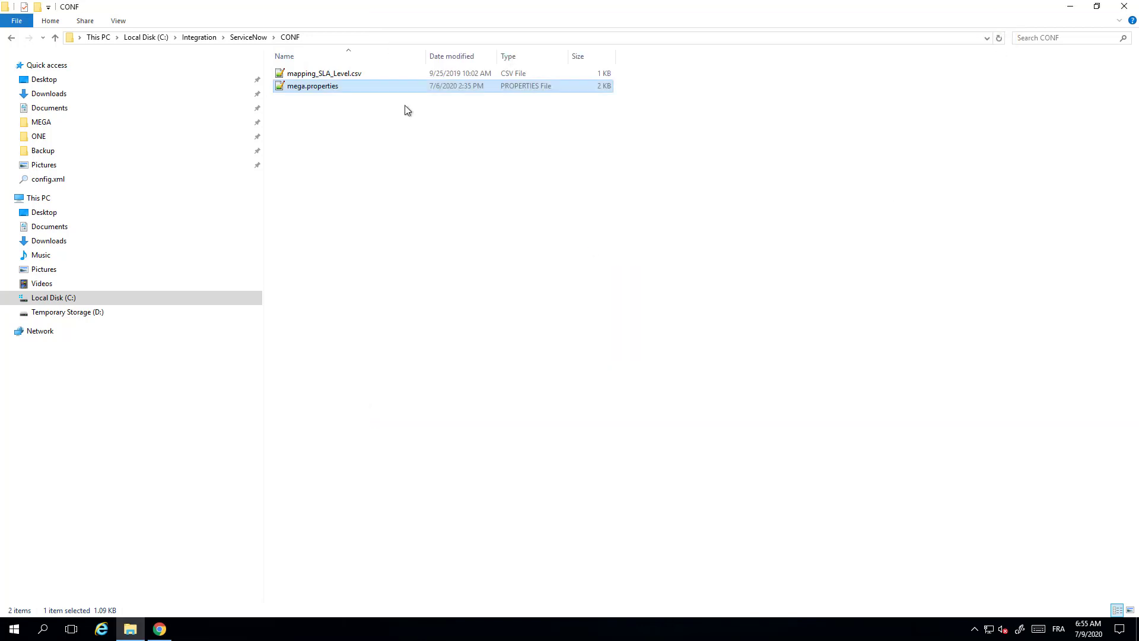
click(248, 37)
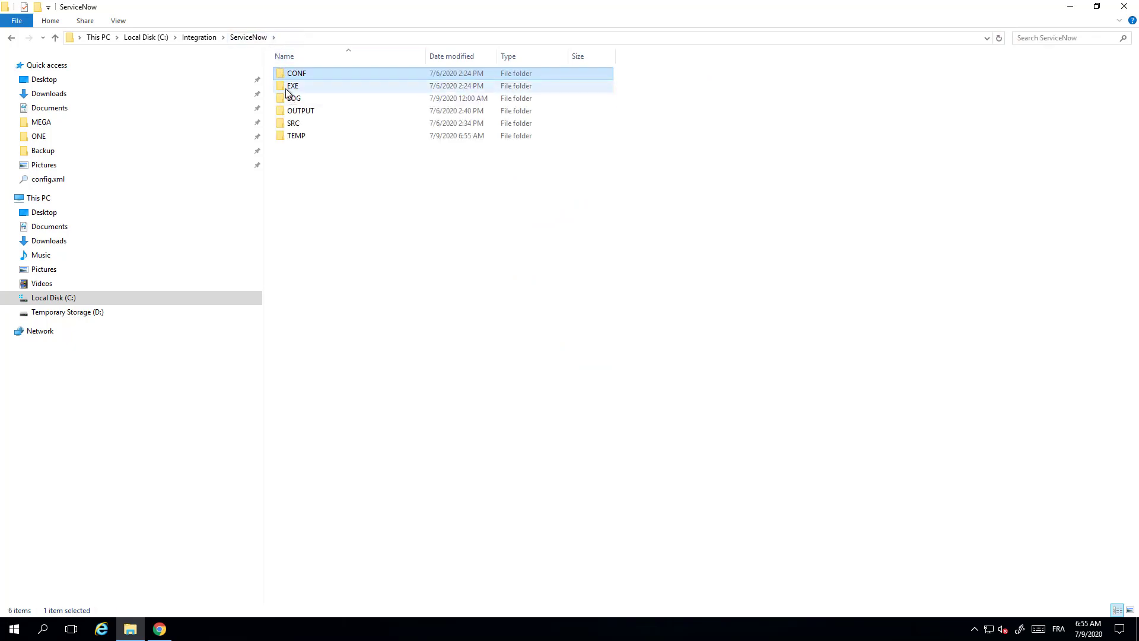
mouse_move(286, 90)
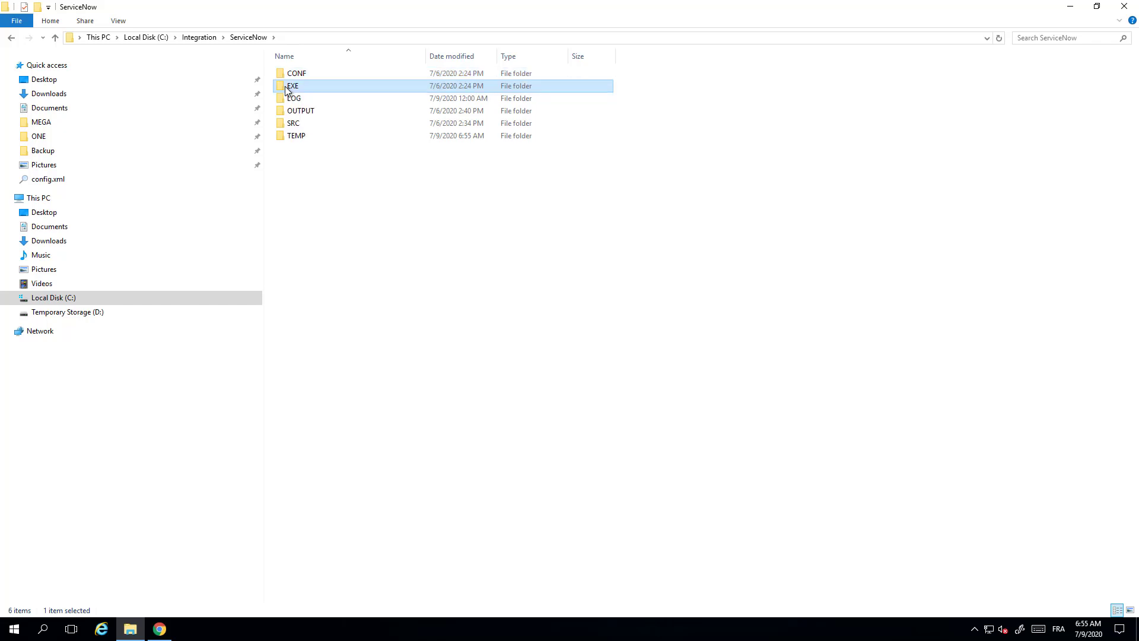
double_click(286, 88)
drag(430, 57, 534, 56)
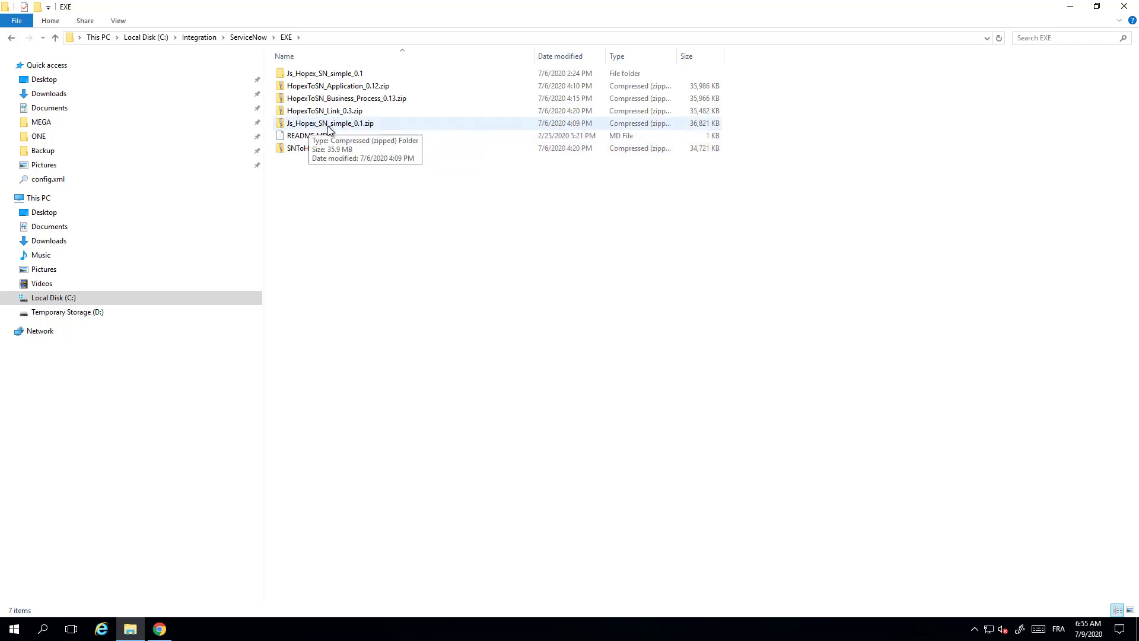
click(320, 76)
double_click(321, 76)
double_click(320, 75)
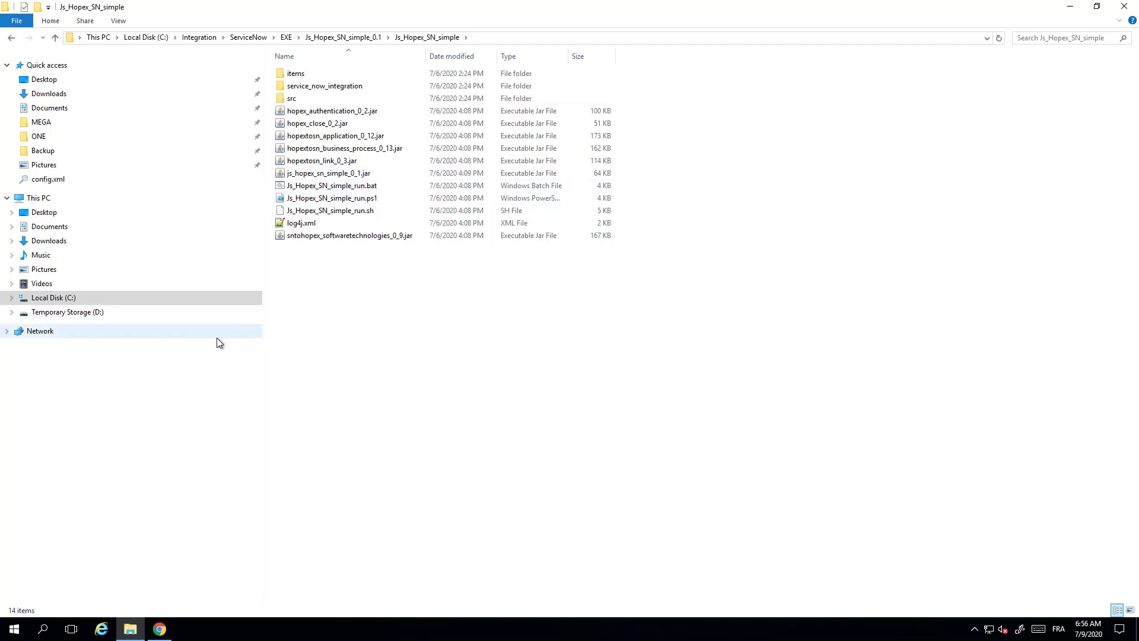
Launch Task Scheduler through a 'task' search and list the Task Scheduler Library tasks.
click(44, 630)
text(t)
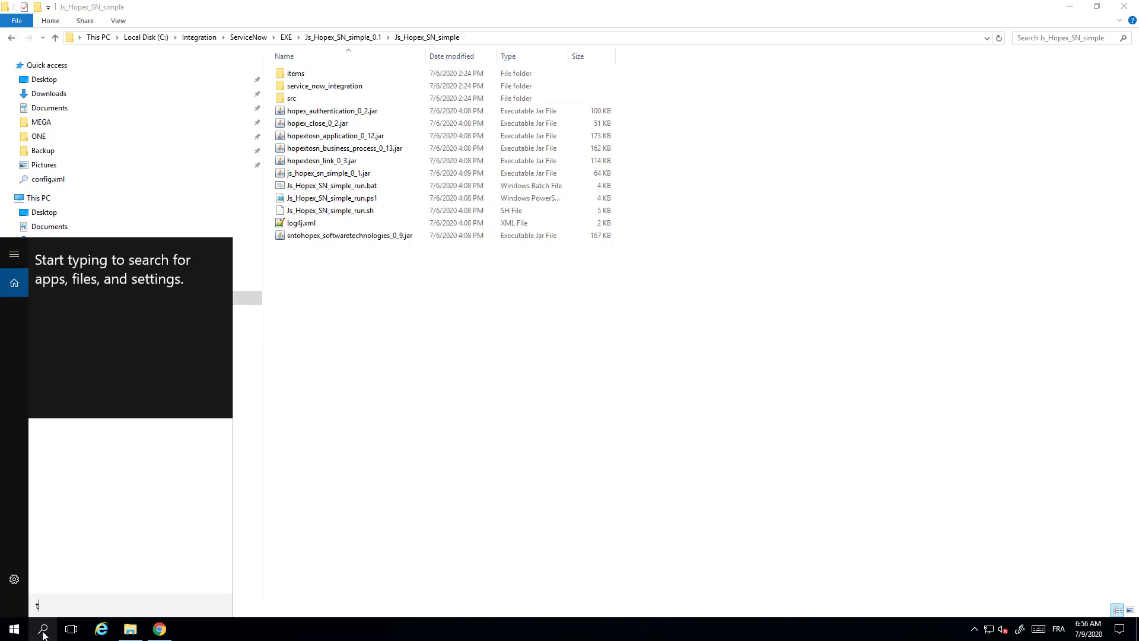
text(ask)
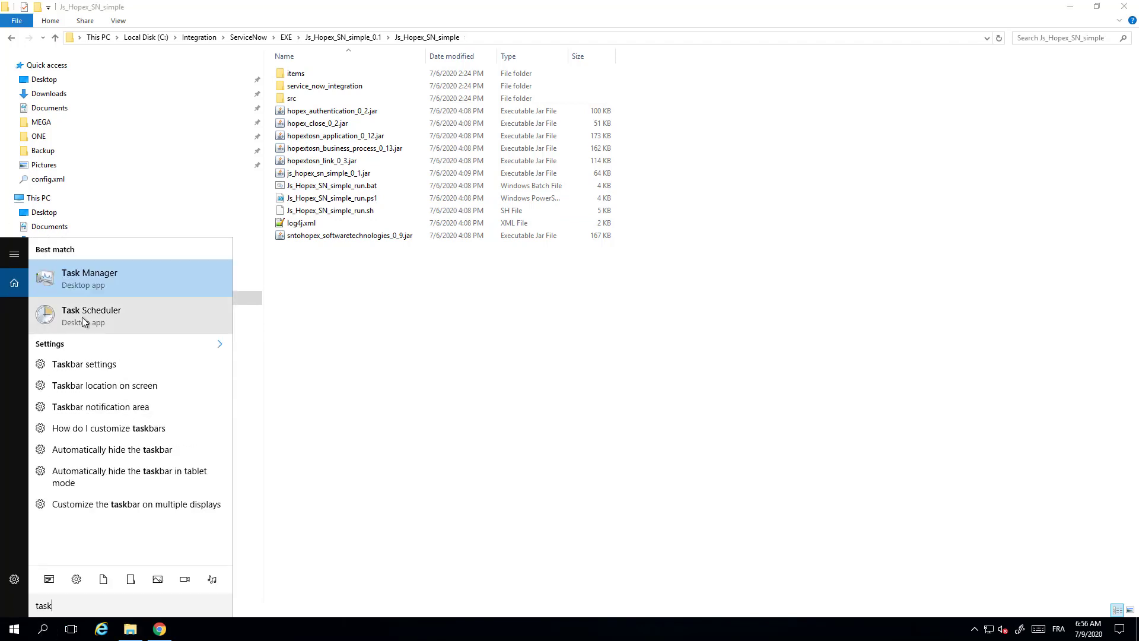
click(83, 321)
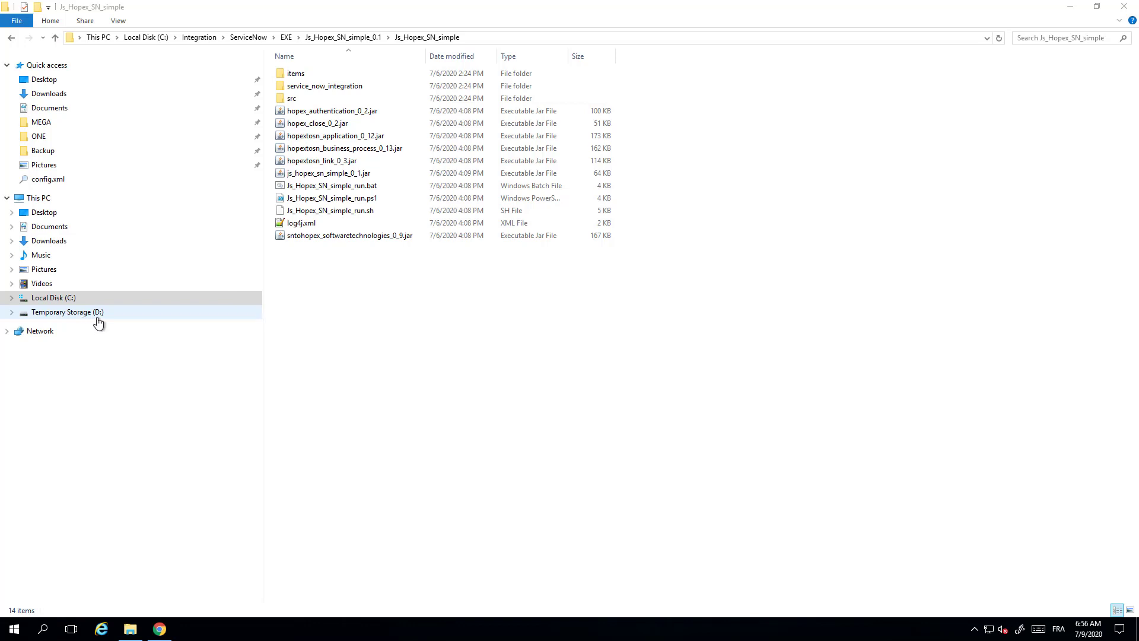
click(111, 105)
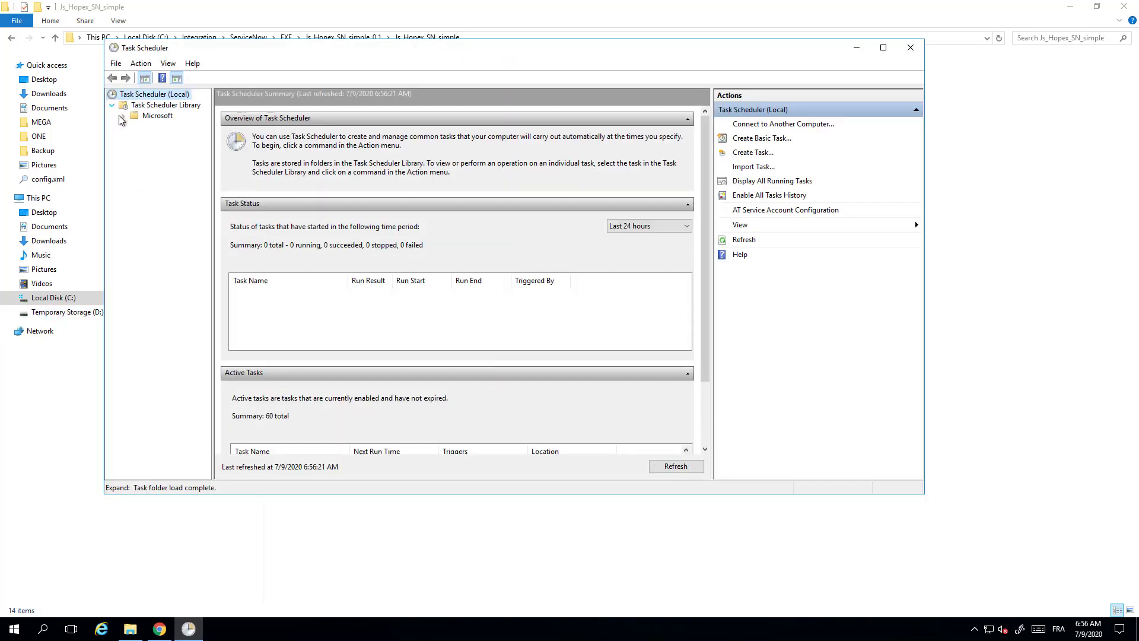
click(123, 116)
click(160, 117)
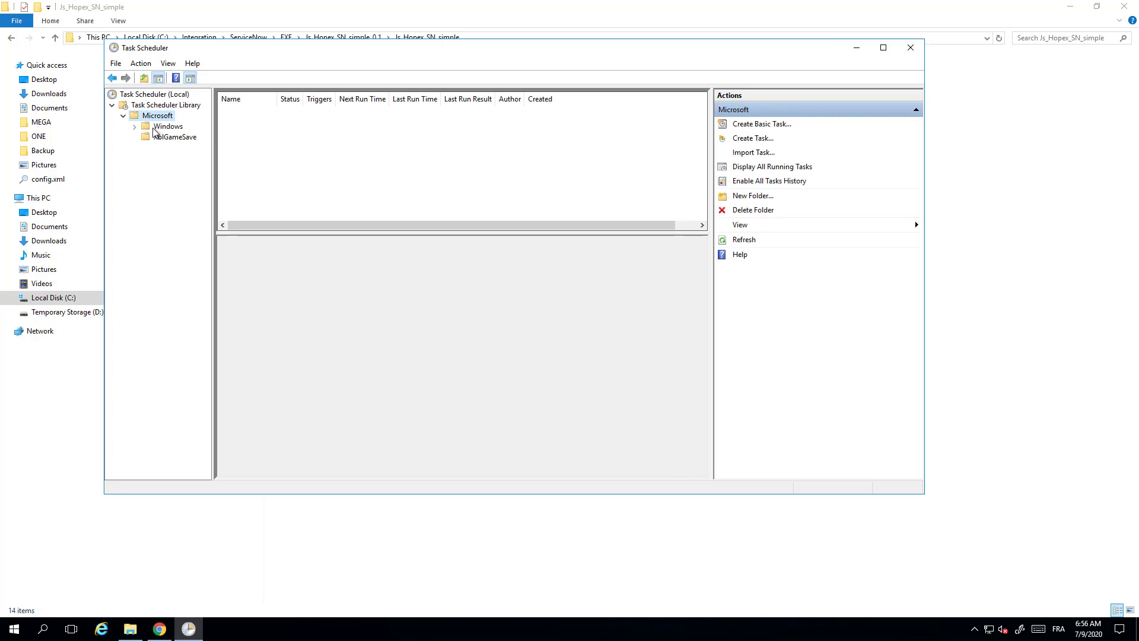
click(165, 128)
click(134, 127)
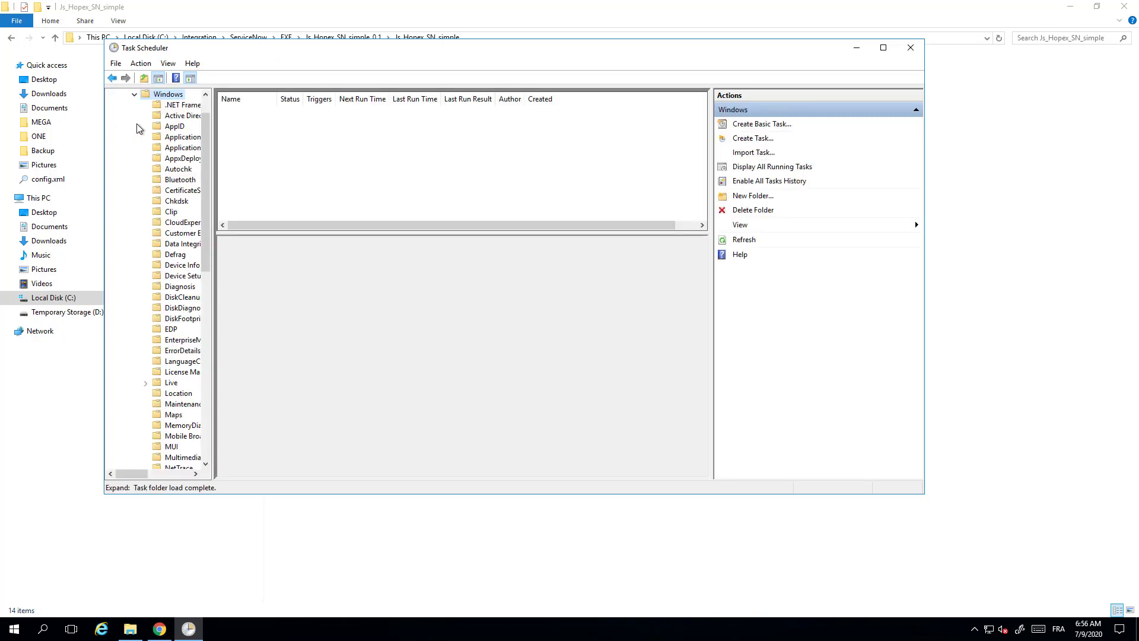
click(134, 126)
click(151, 105)
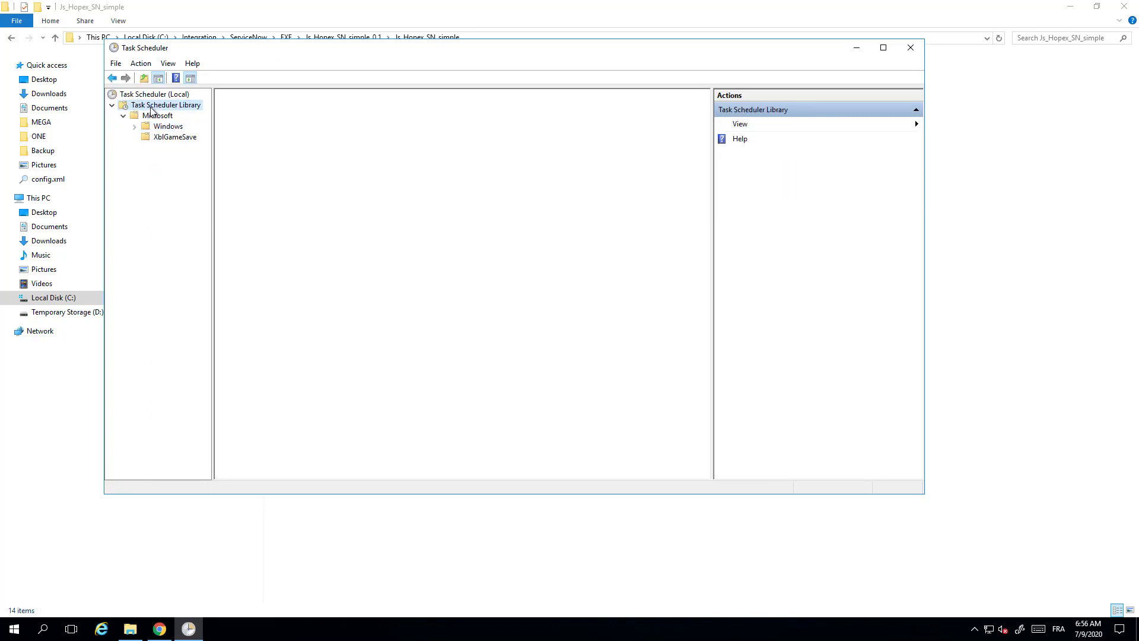
Open the Properties of the ServiceNowIntegration task in a maximized Task Scheduler.
drag(278, 104, 366, 104)
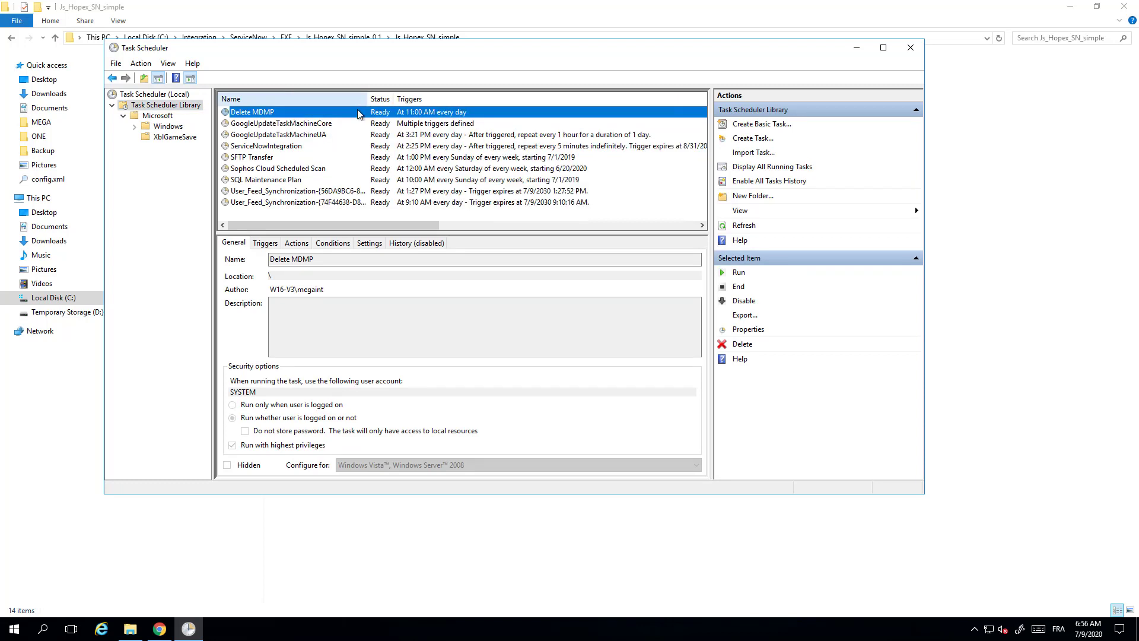
click(260, 148)
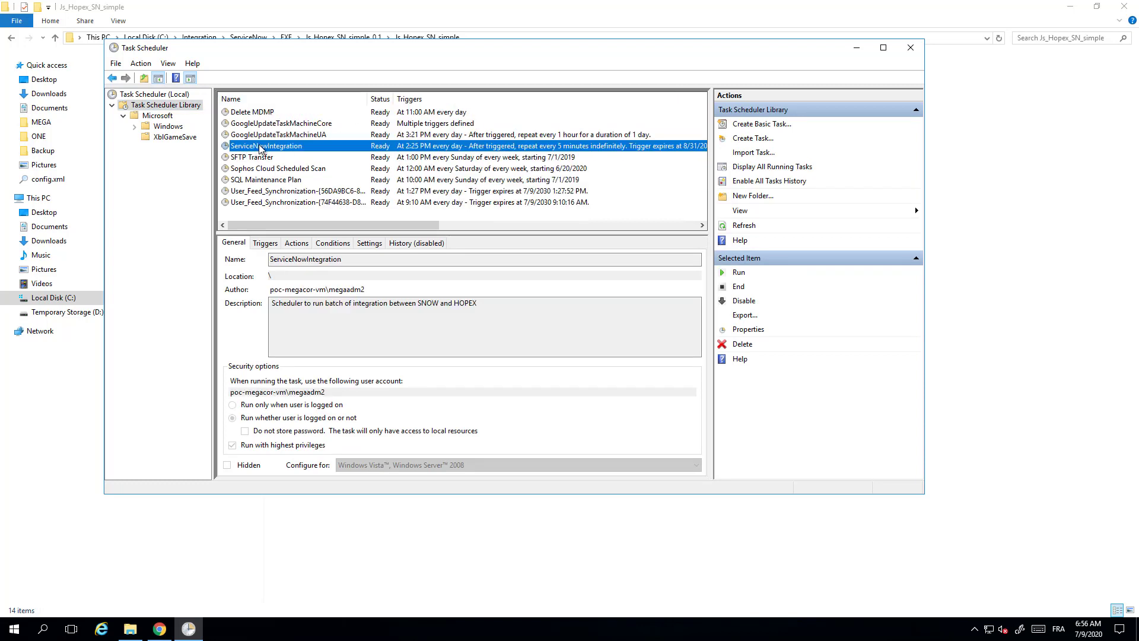
double_click(269, 50)
right_click(182, 105)
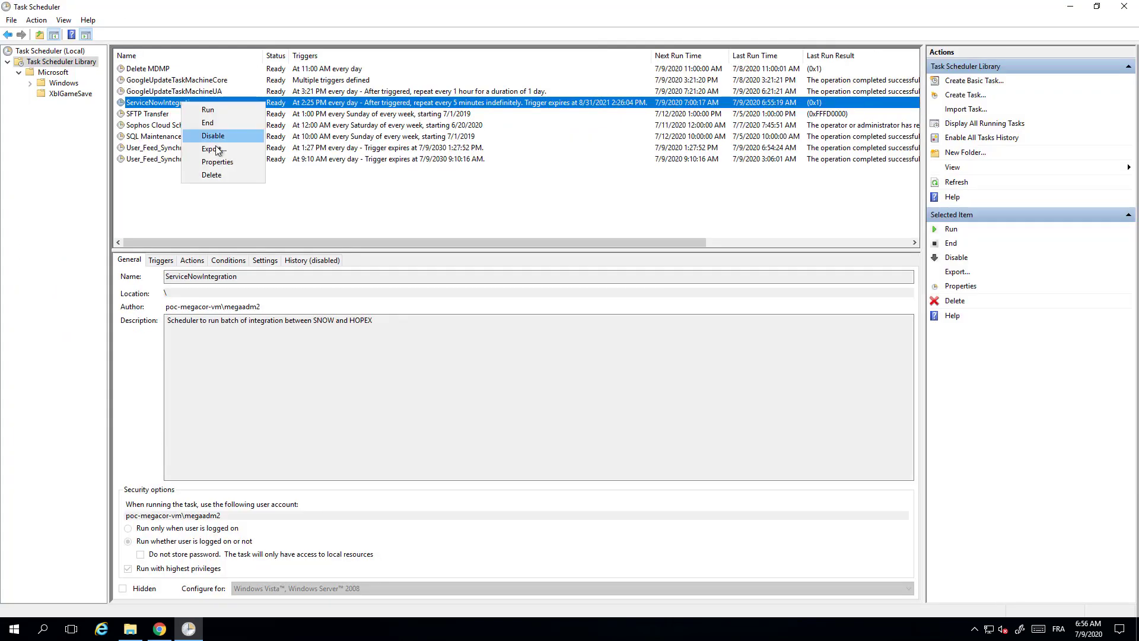
click(217, 162)
drag(220, 107, 403, 182)
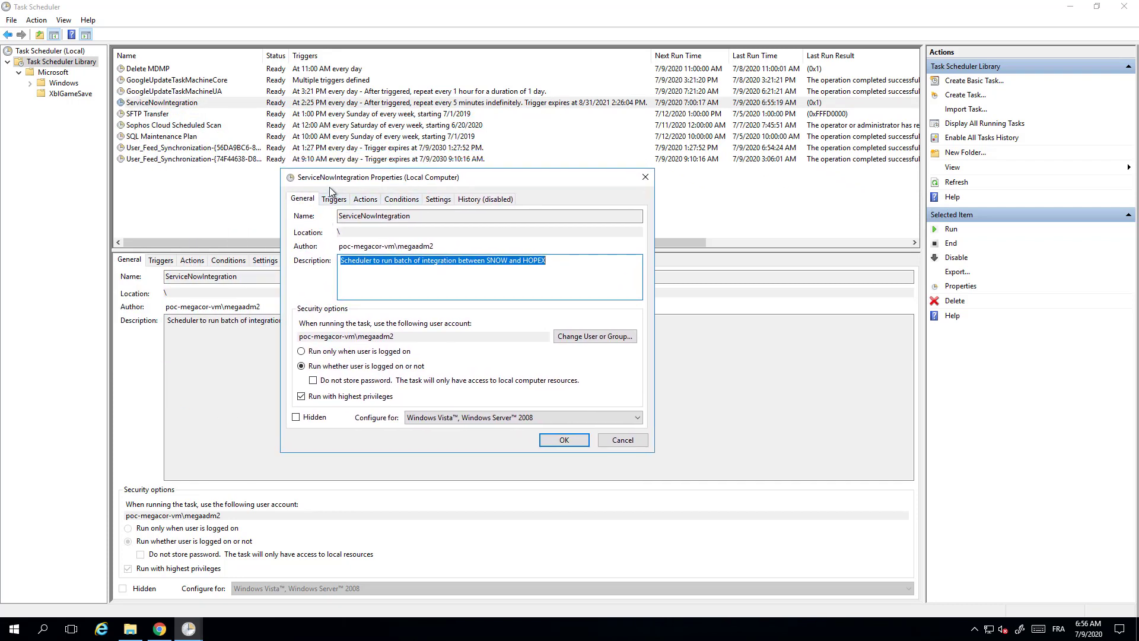
Review the task's daily trigger and the batch-file path of its start-program action.
click(338, 203)
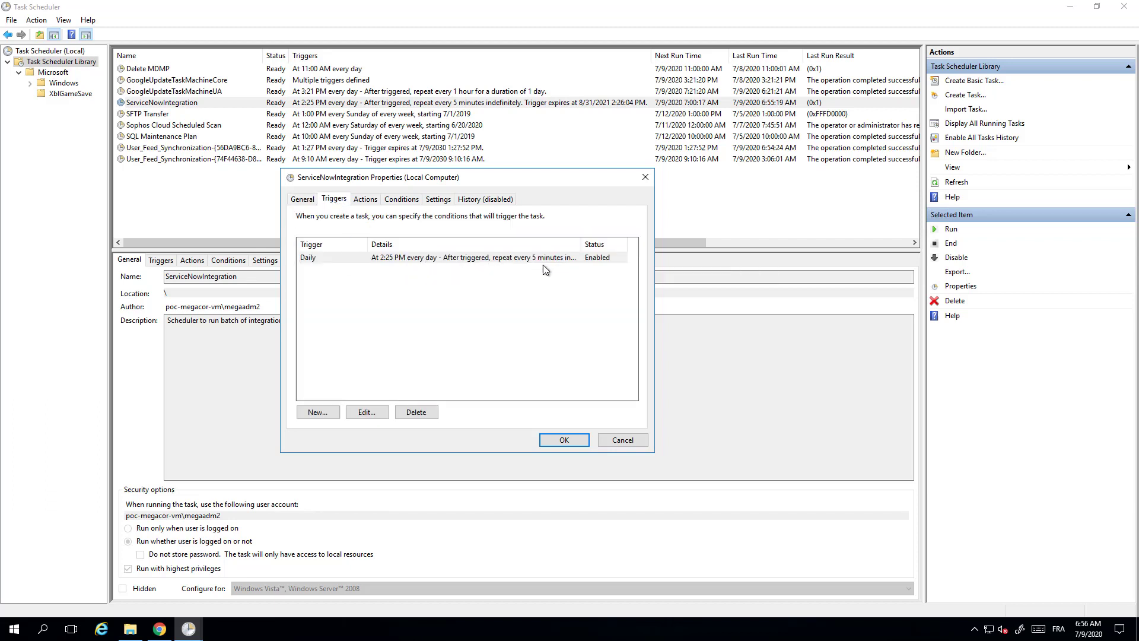
click(371, 201)
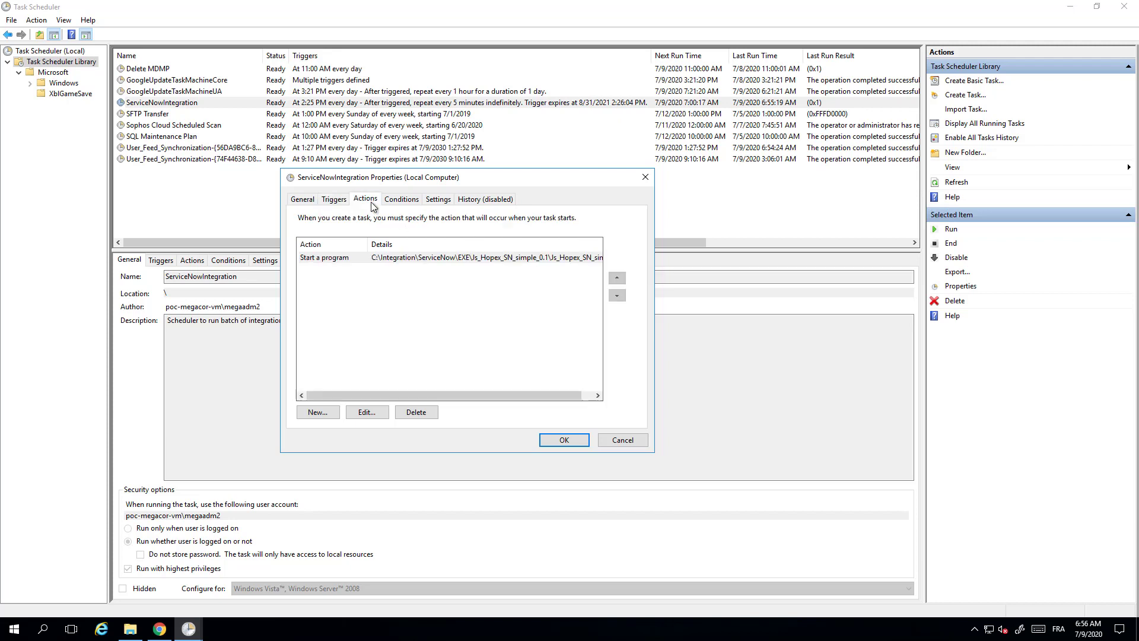
drag(381, 397, 462, 402)
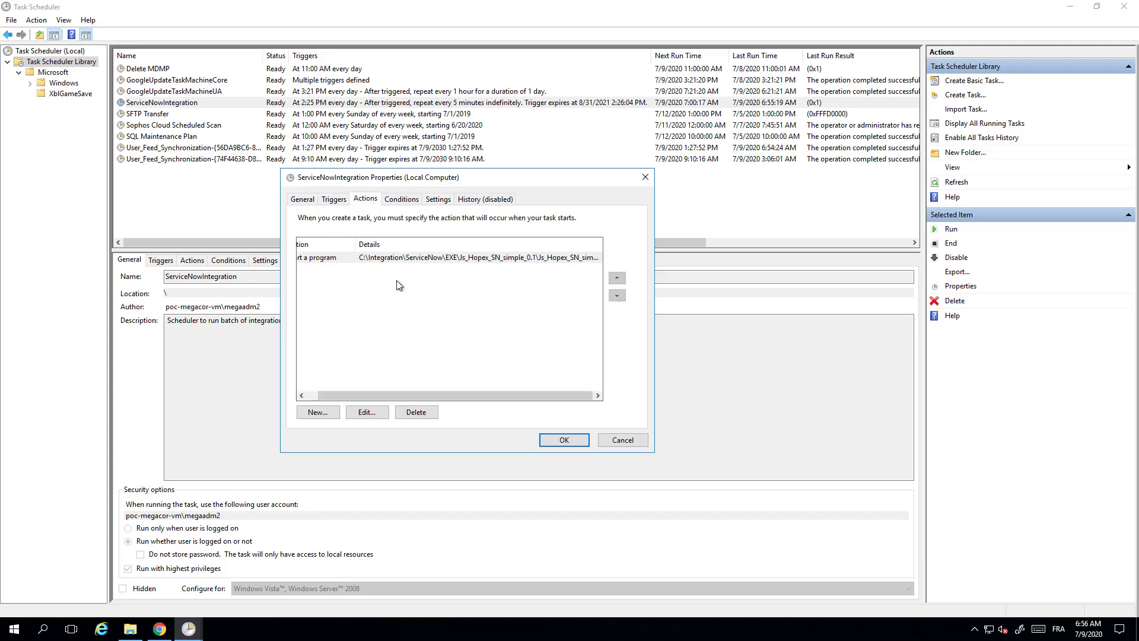
click(375, 258)
double_click(375, 259)
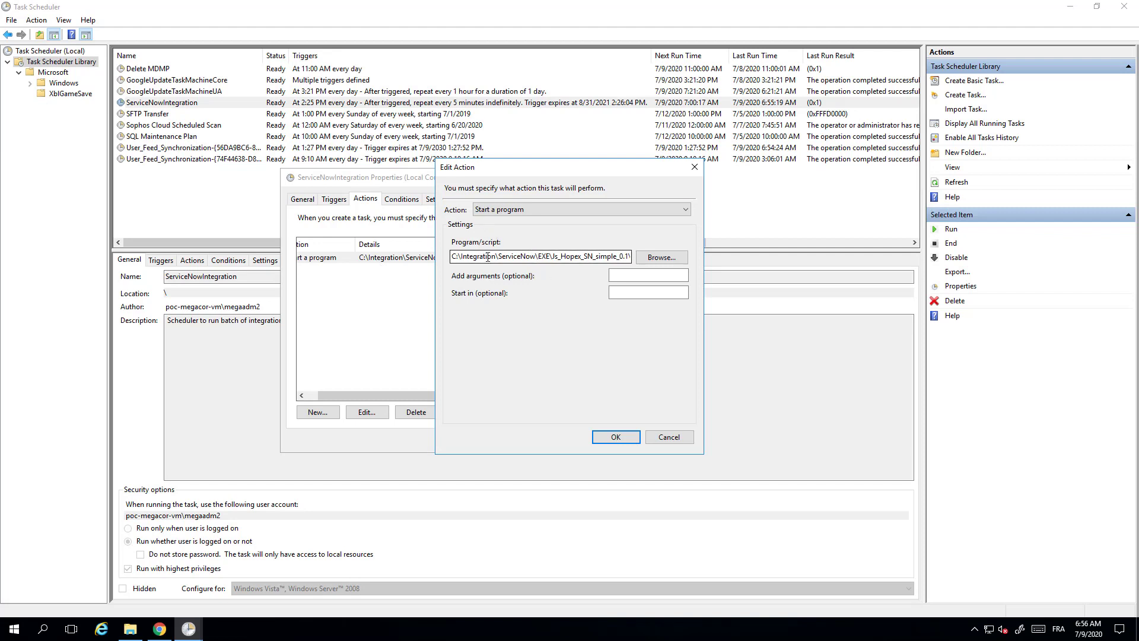
drag(507, 257, 638, 258)
click(579, 259)
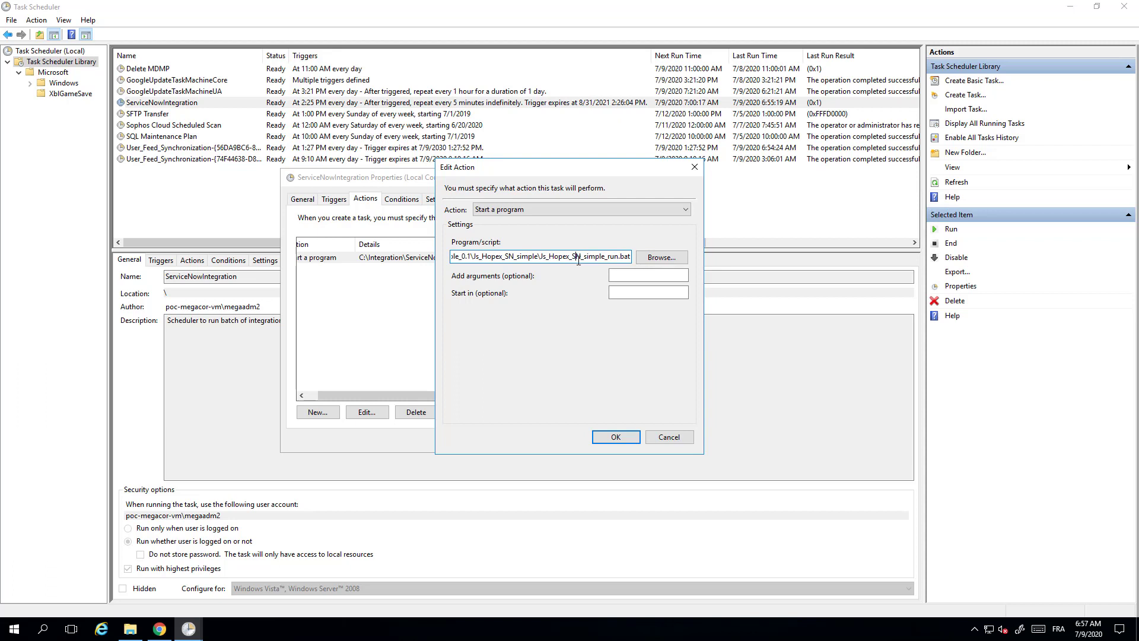
click(677, 437)
Look over the Conditions, Settings and General tabs, then cancel without changes.
click(402, 200)
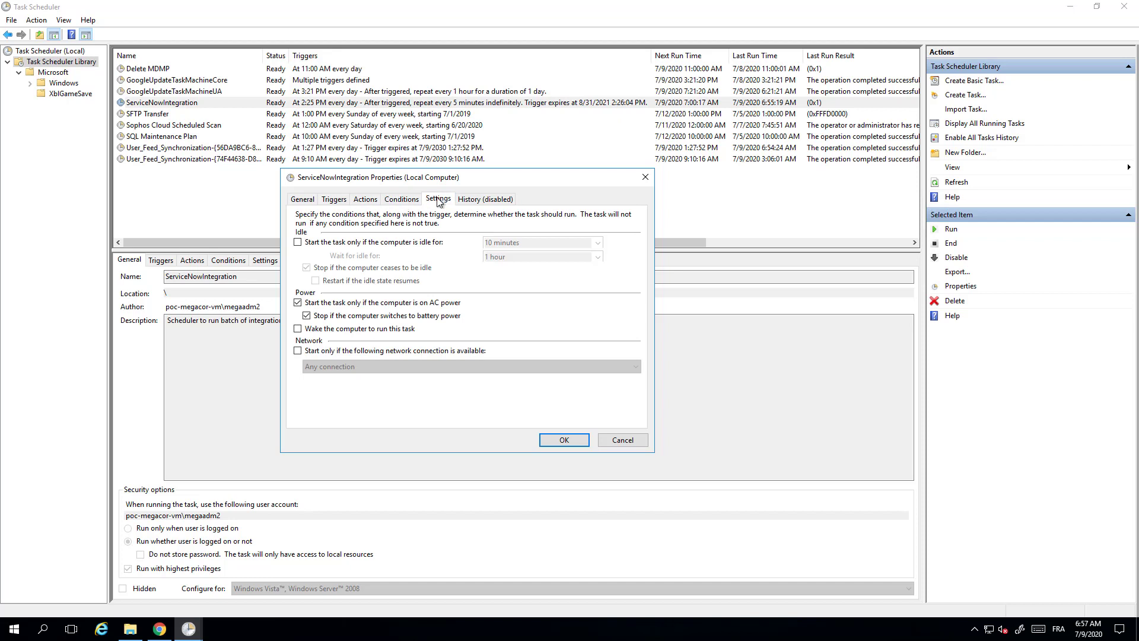
click(437, 200)
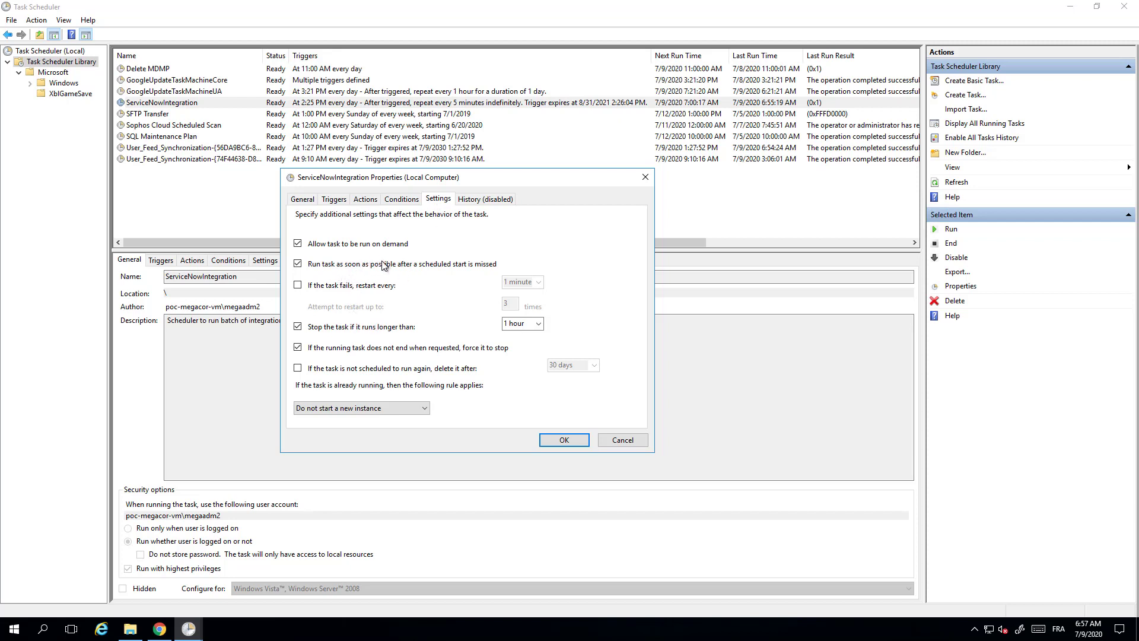
click(303, 199)
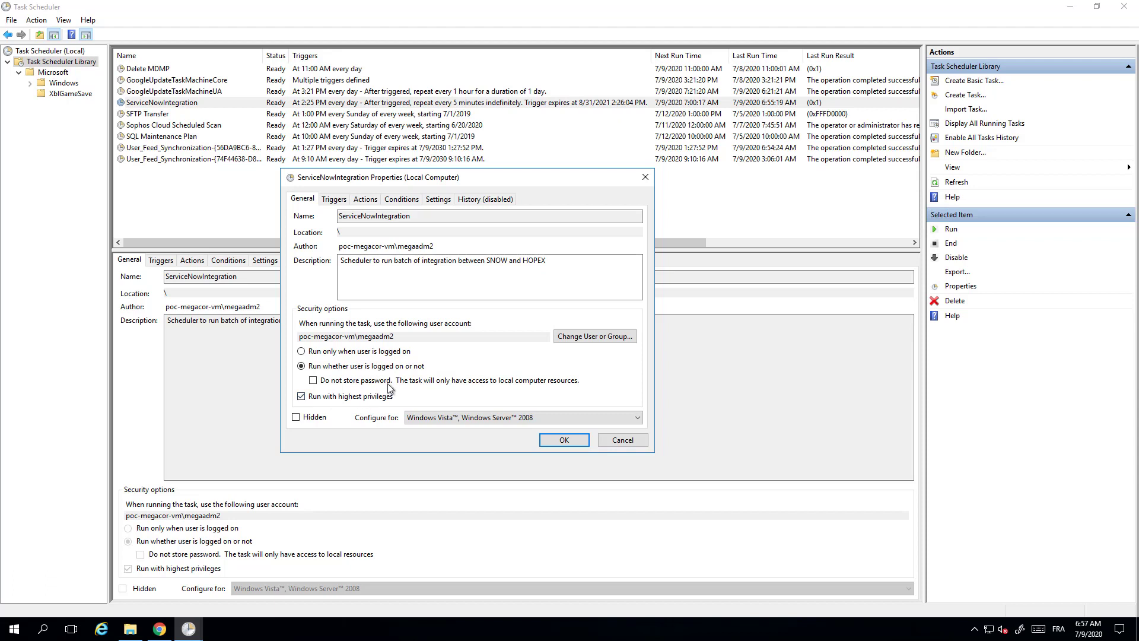
click(619, 444)
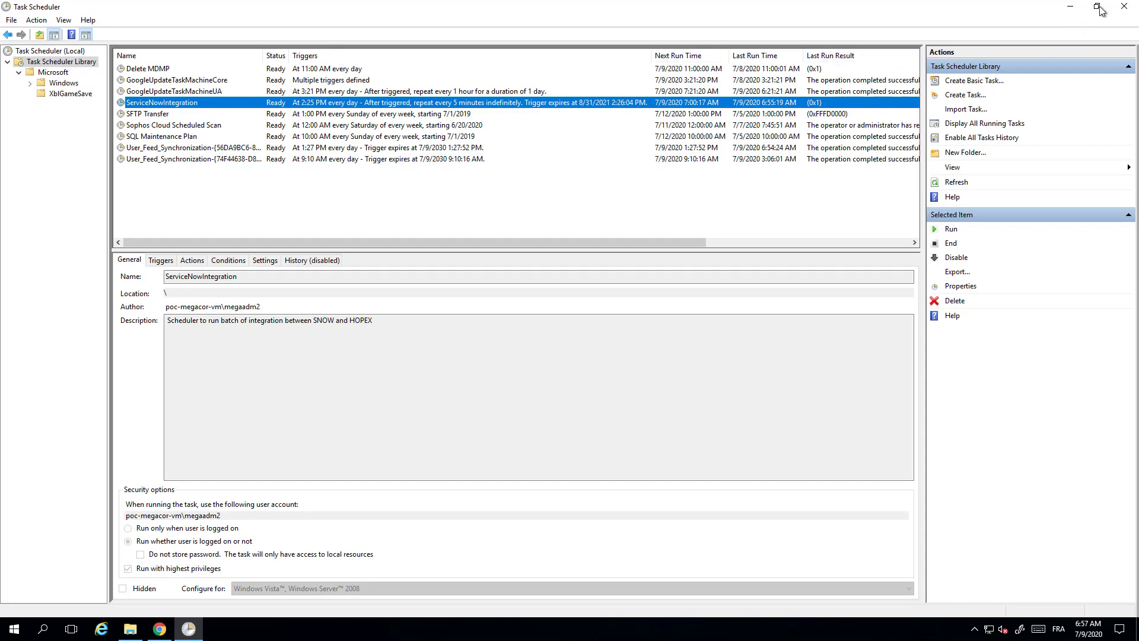
Close Task Scheduler and open the SRC folder under C:\Integration\ServiceNow.
click(1124, 6)
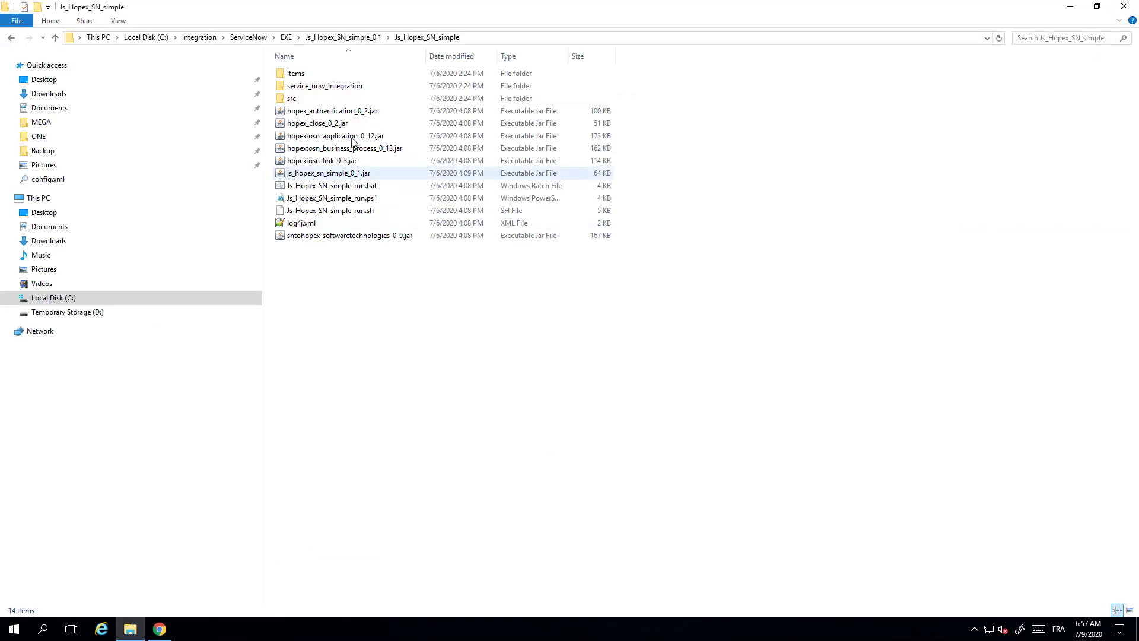
click(341, 39)
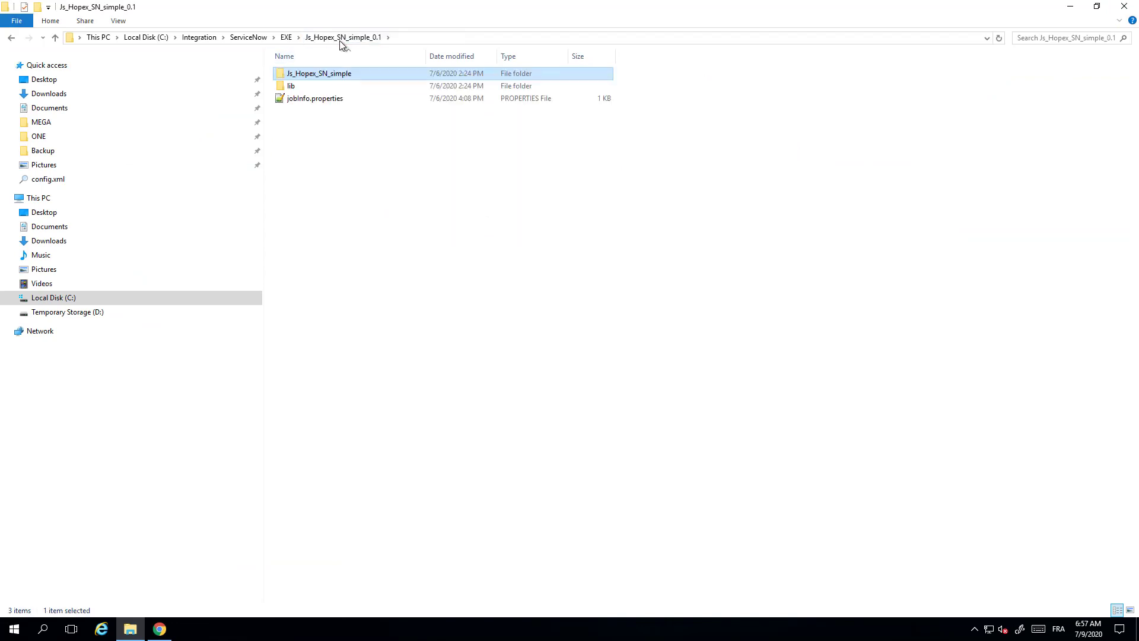
click(248, 39)
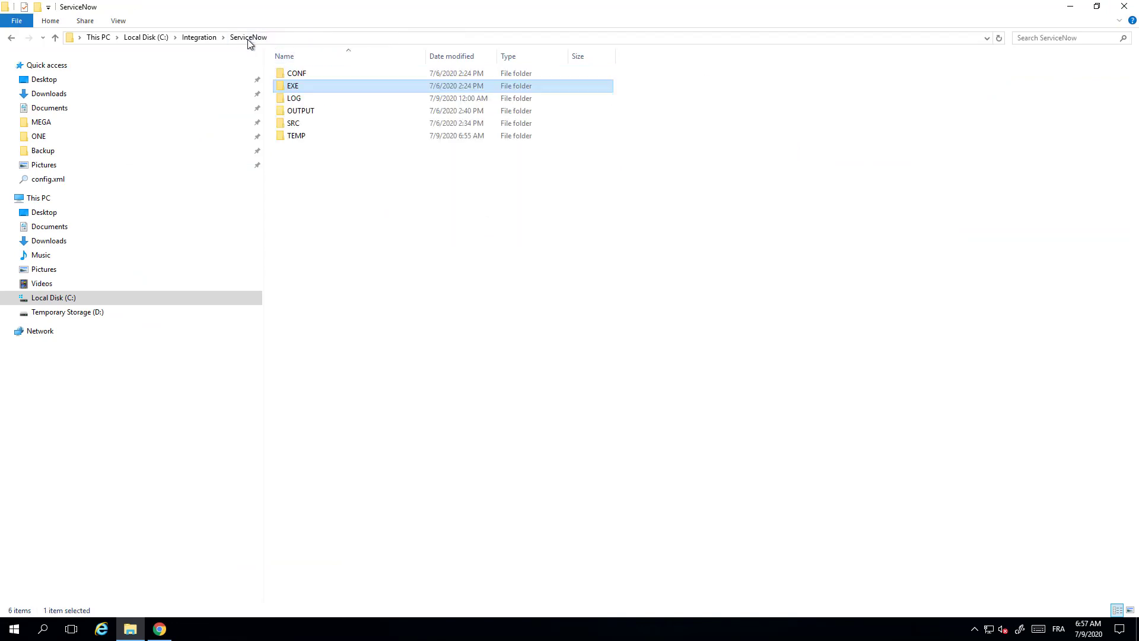
click(288, 127)
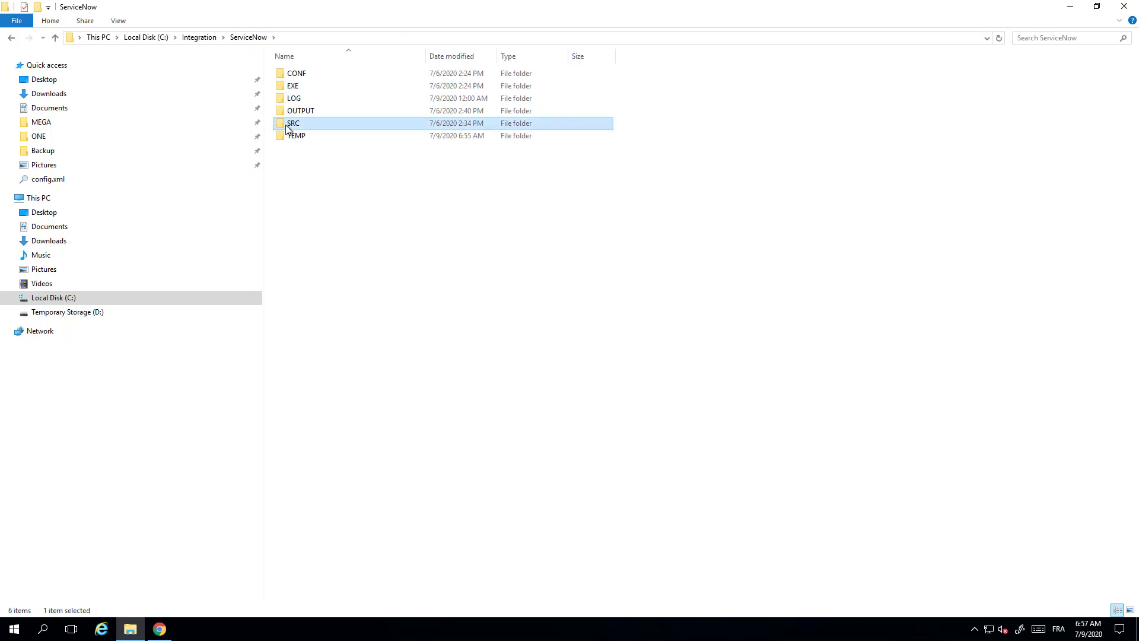
double_click(288, 127)
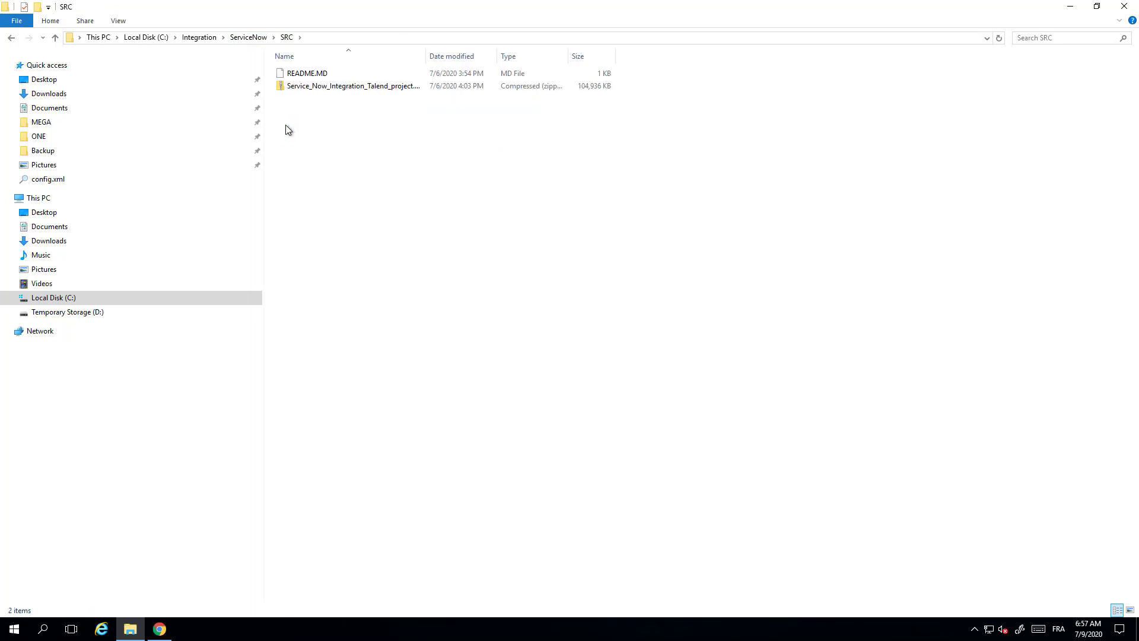
Widen the Name column to read the Talend project zip, then return to the ServiceNow folder.
double_click(441, 59)
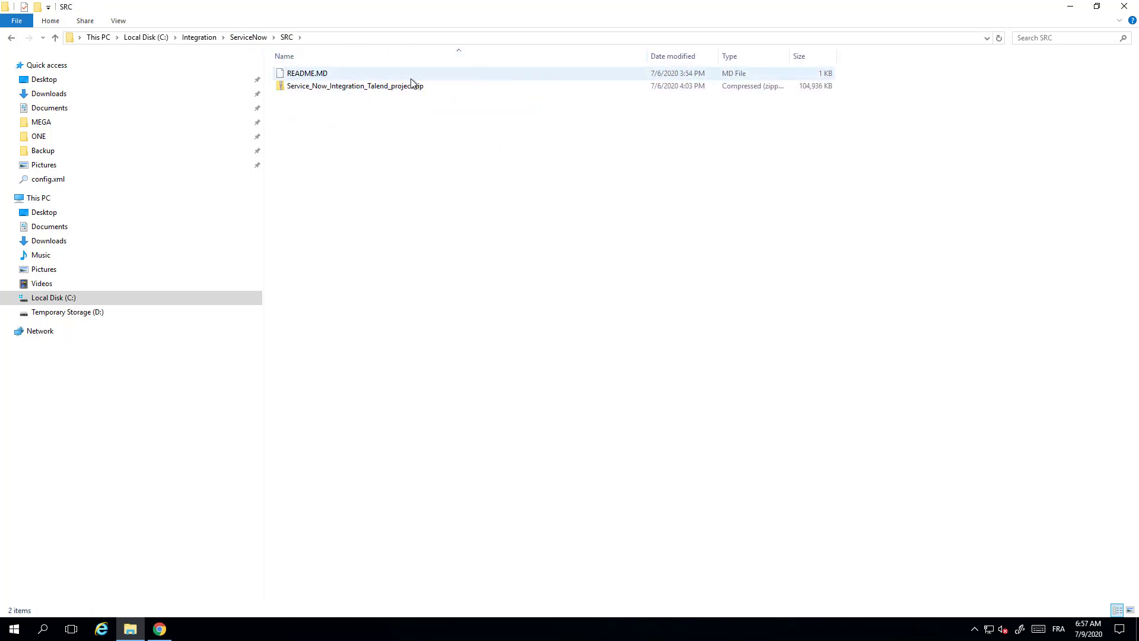
click(381, 89)
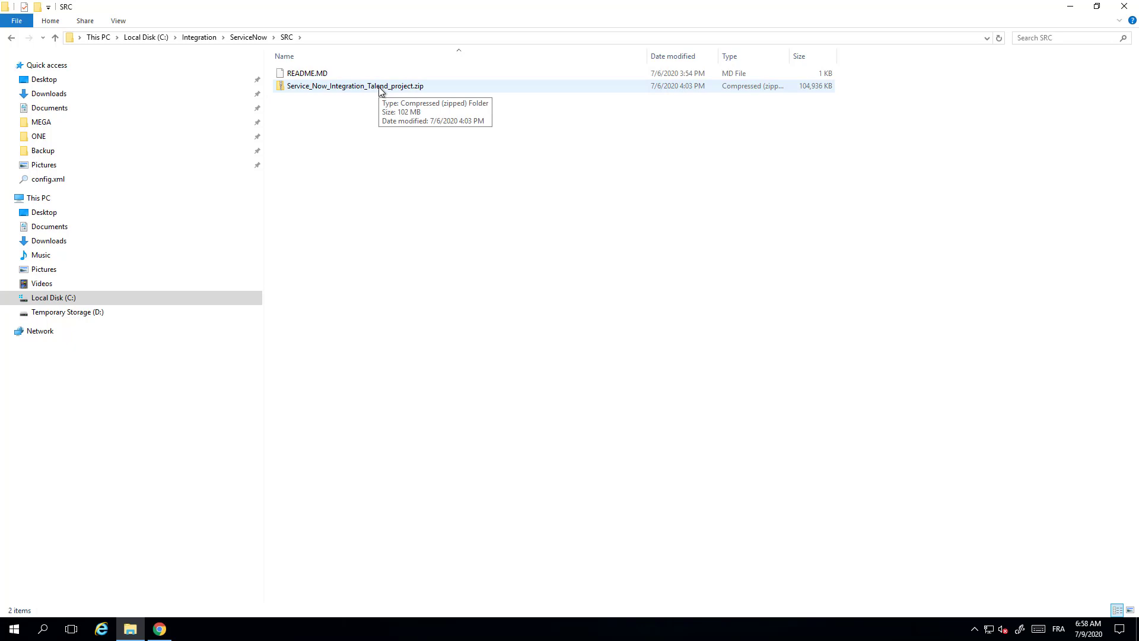
click(249, 39)
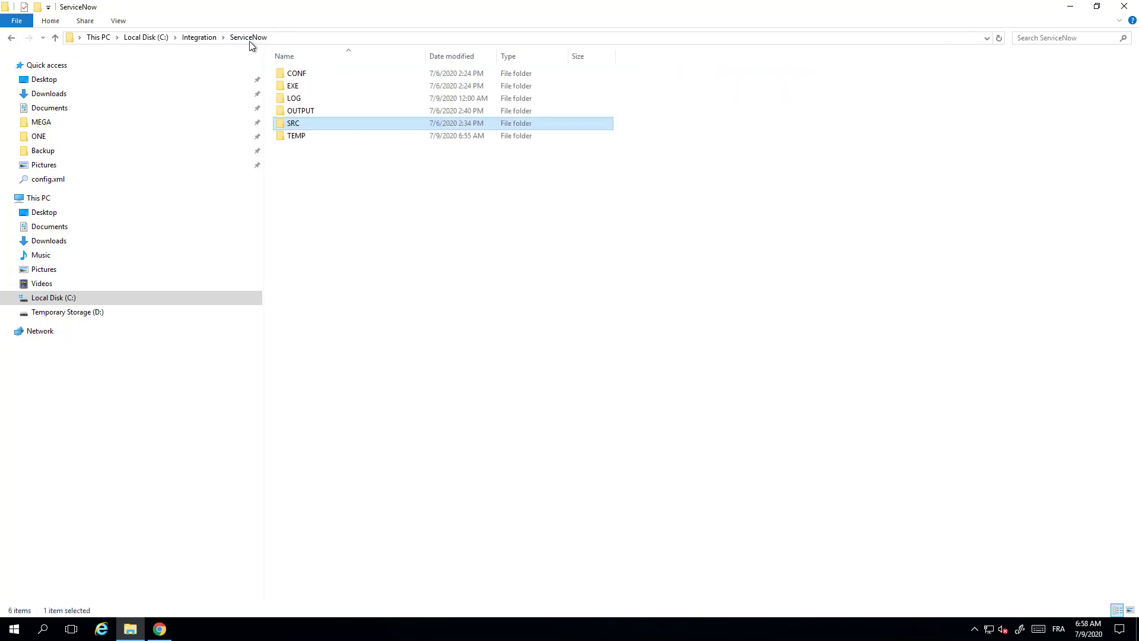
click(301, 112)
double_click(301, 112)
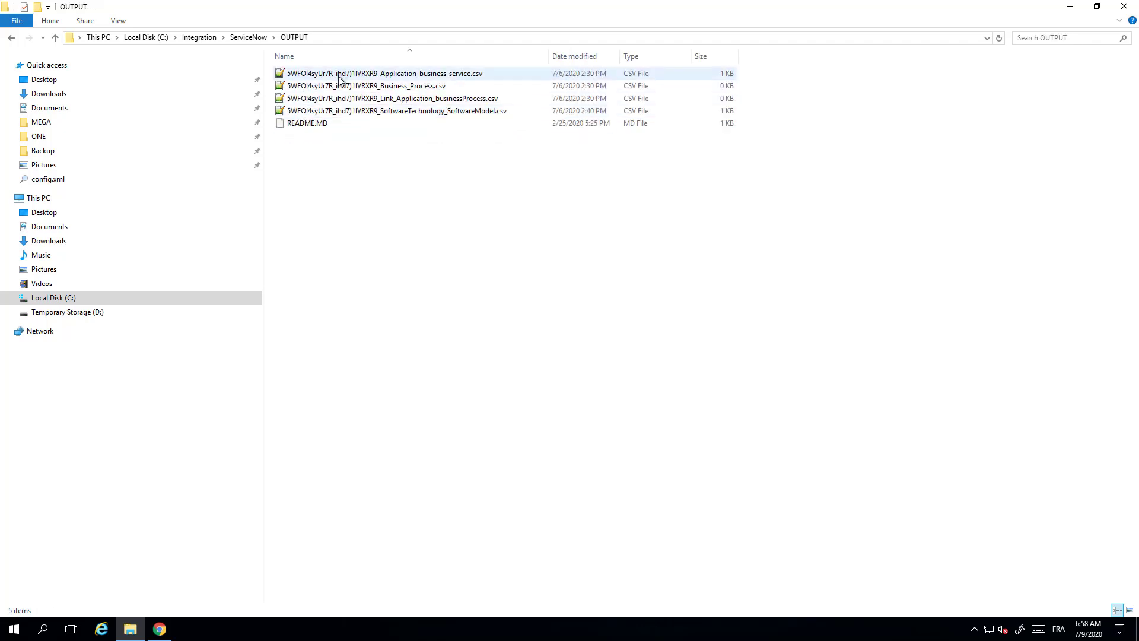
click(388, 78)
right_click(388, 78)
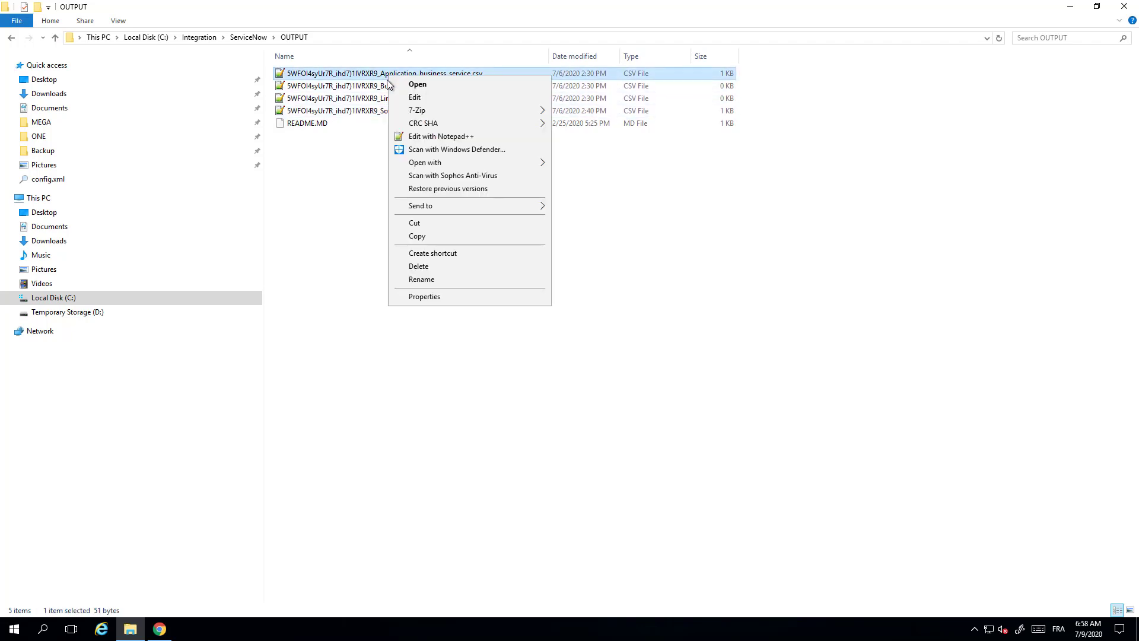
click(413, 139)
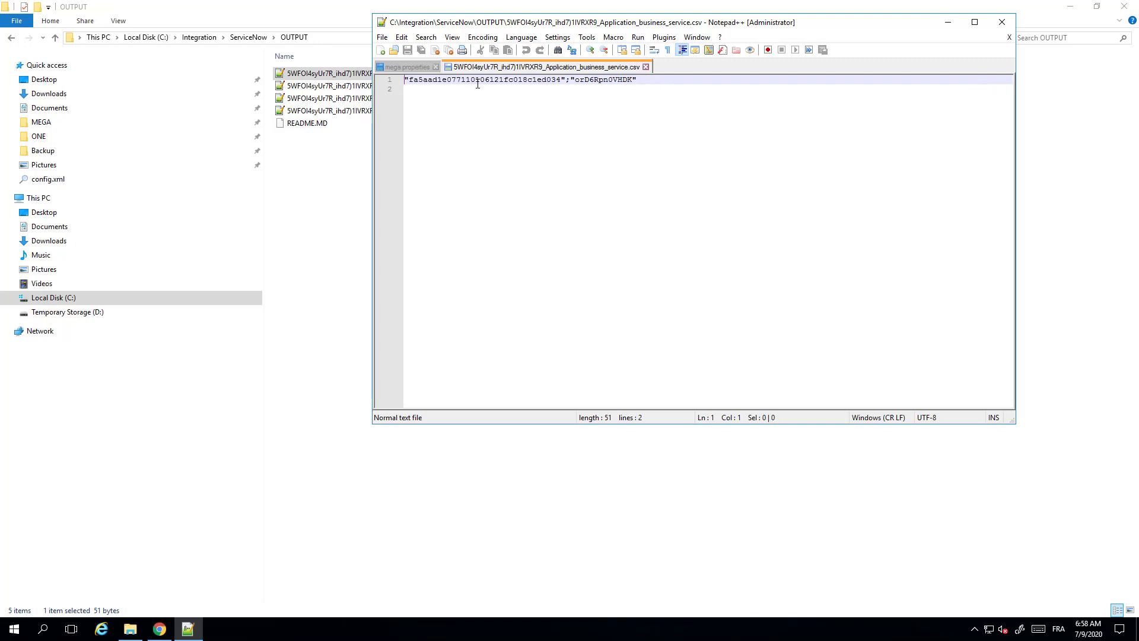
click(646, 66)
click(1008, 36)
click(1002, 22)
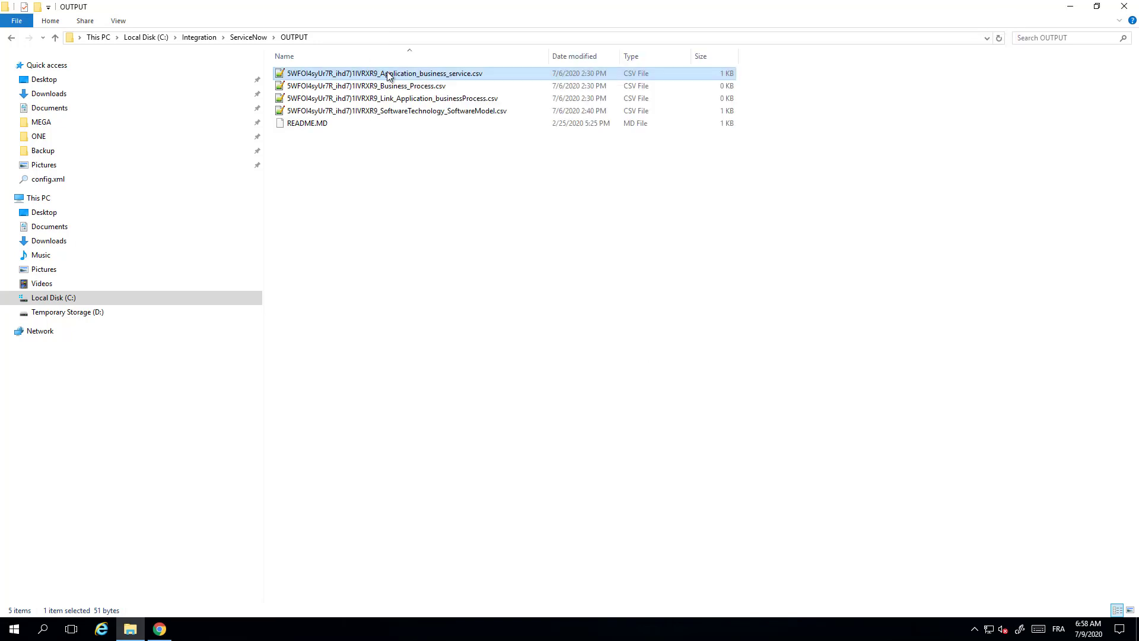
click(236, 37)
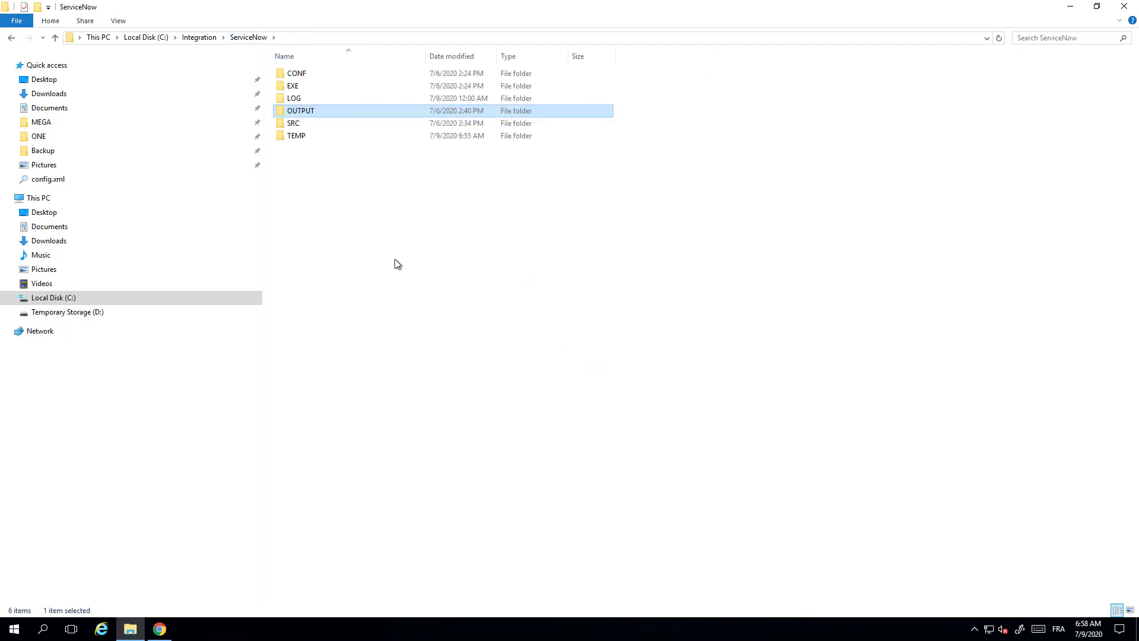